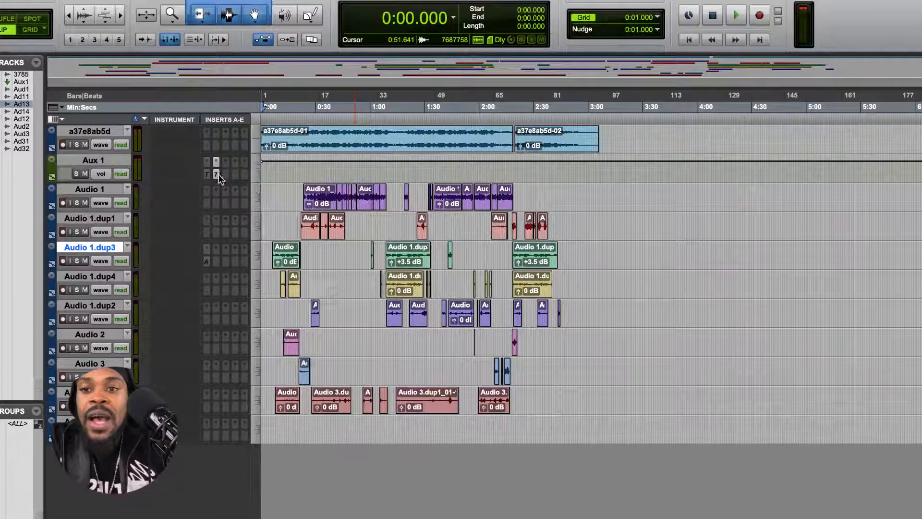
left_click(106, 162)
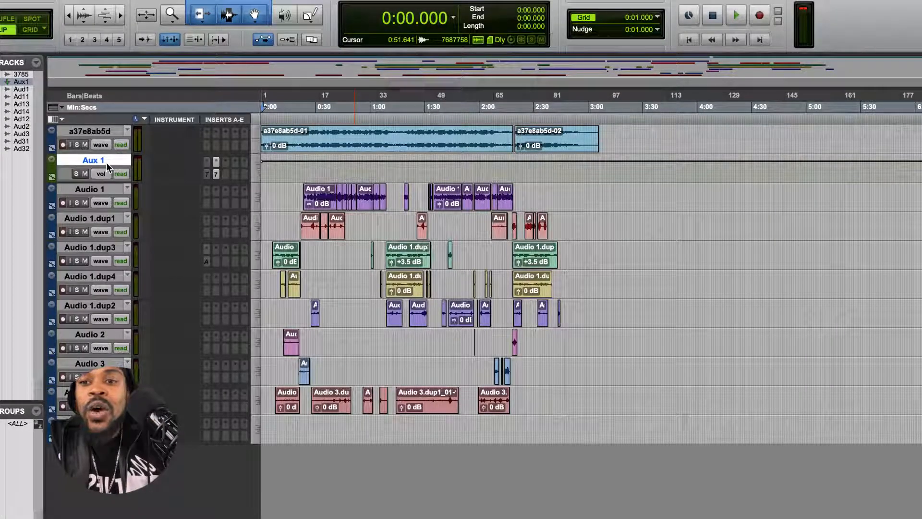
left_click(91, 217)
left_click(98, 190)
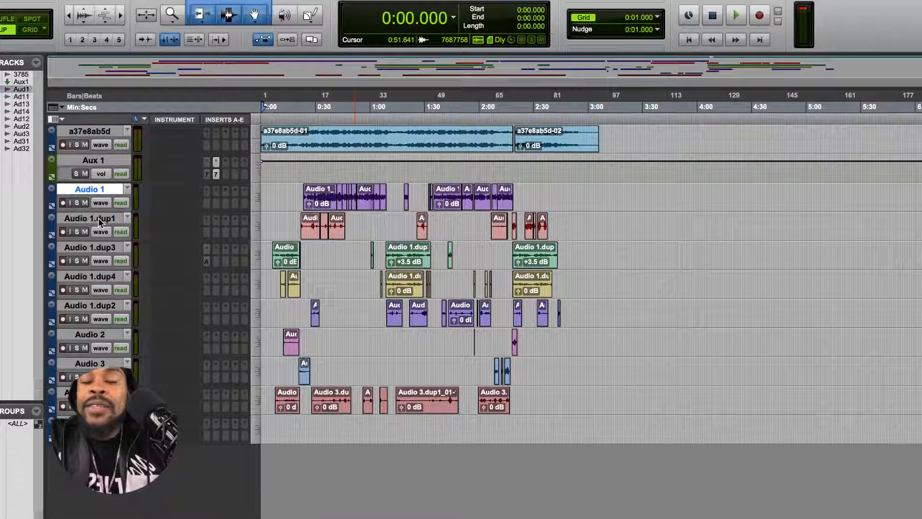
left_click(102, 220)
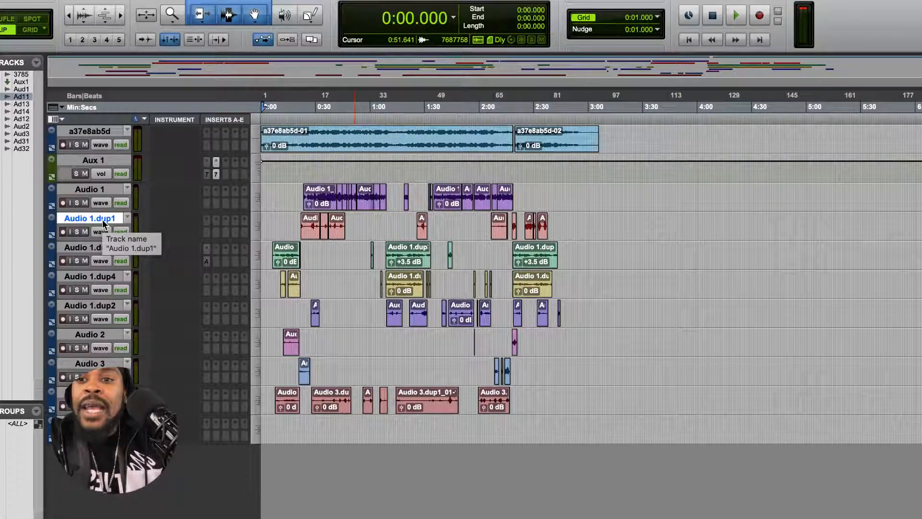
left_click(111, 159)
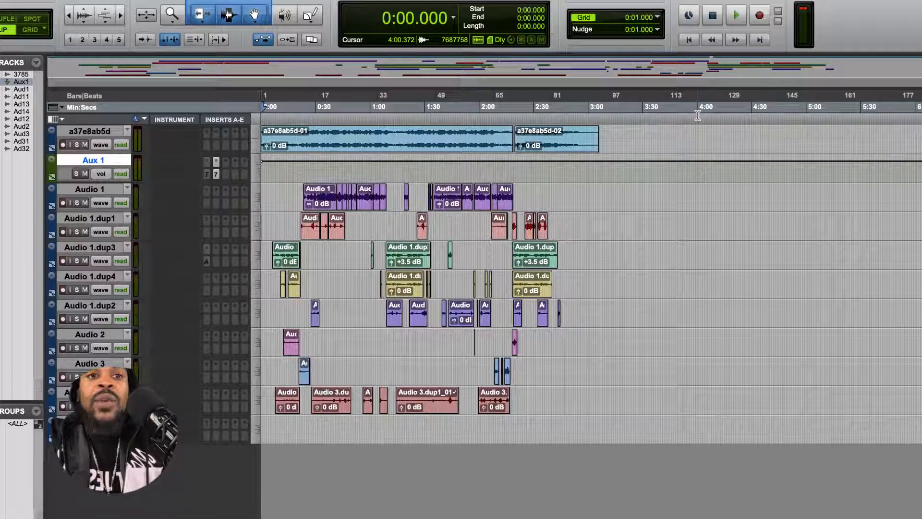
Play the full session from the start to hear the mix, and stop playback.
left_click(736, 16)
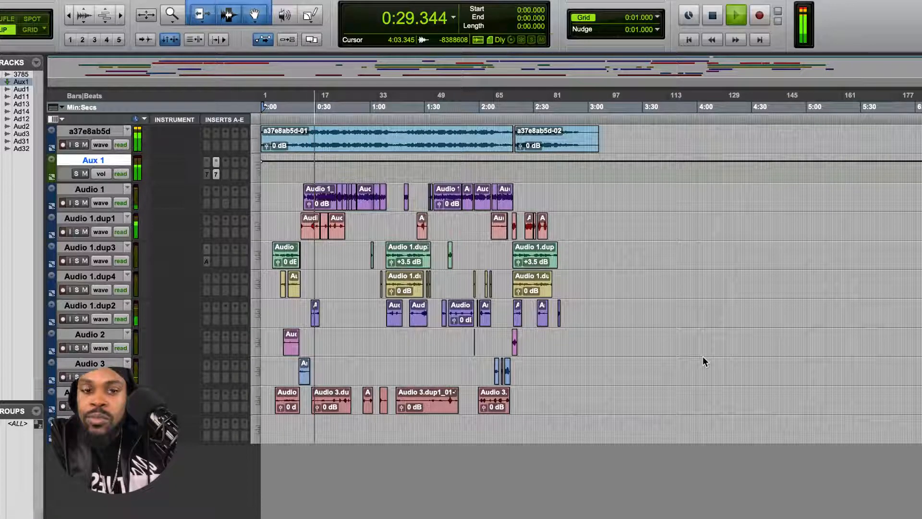
left_click(716, 16)
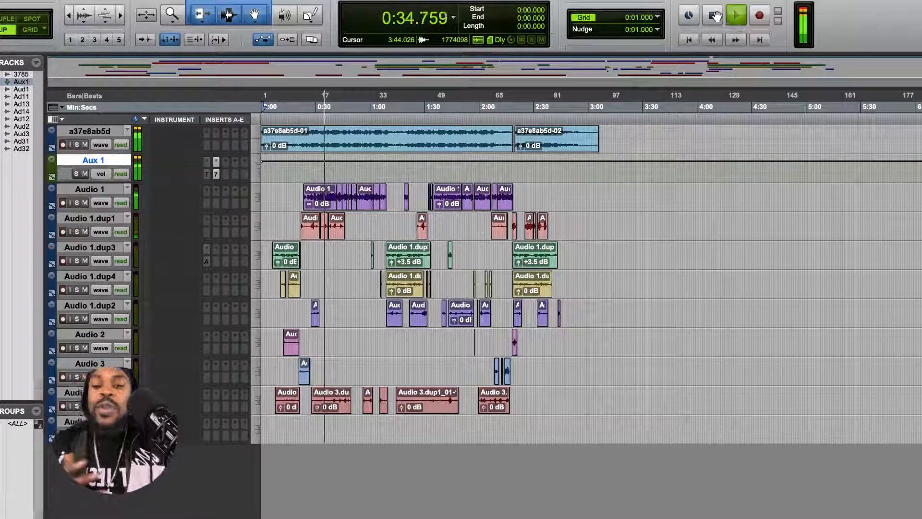
left_click(716, 15)
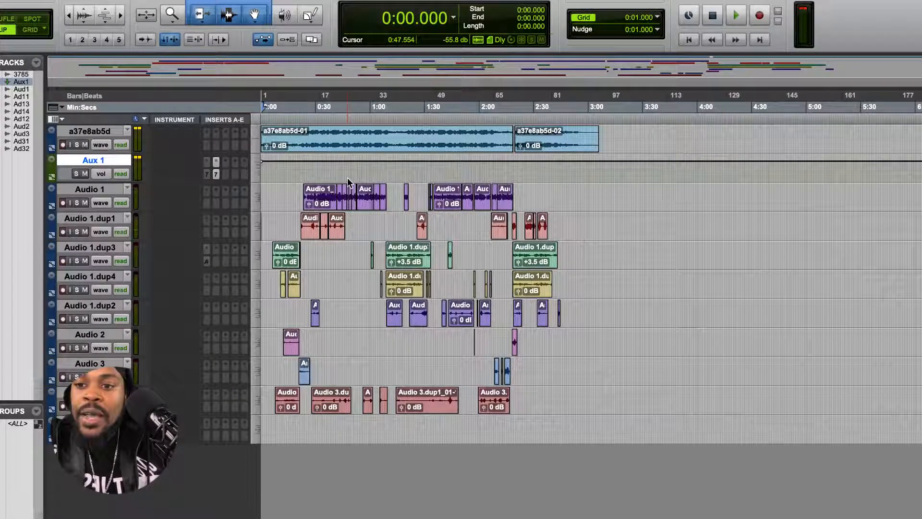
Solo the Audio 1.dup3 track and try to play it from 0:07.430, dismissing the error dialog.
left_click(94, 249)
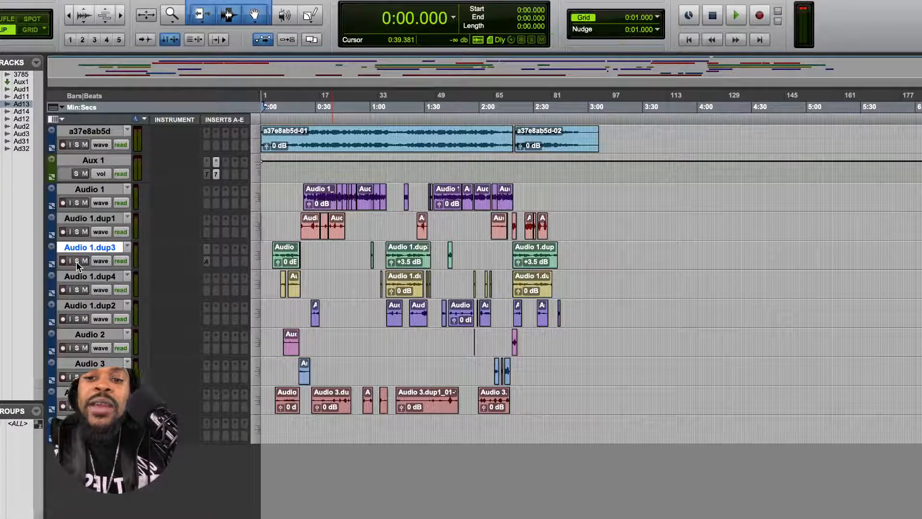
left_click(76, 261)
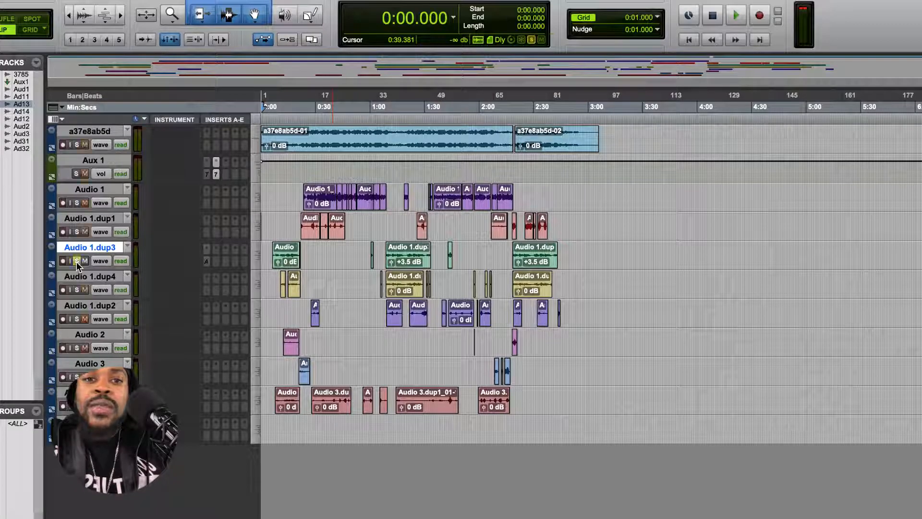
left_click(274, 96)
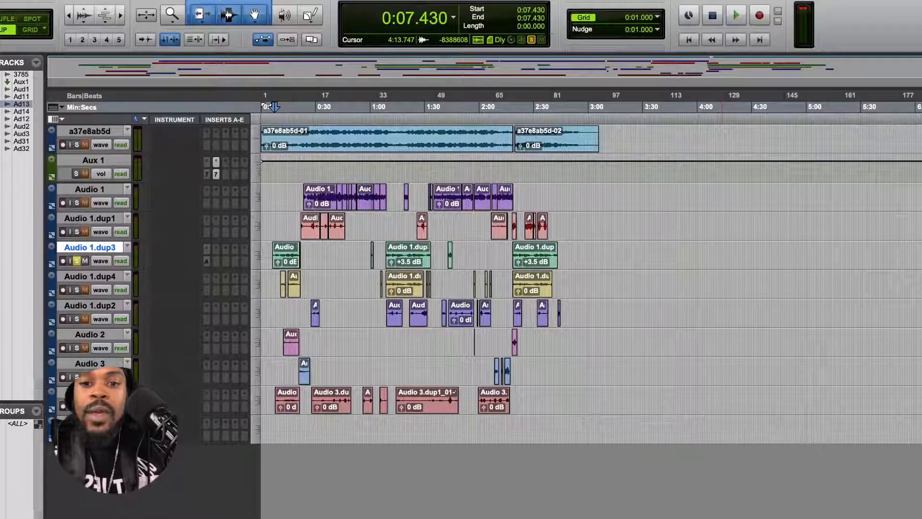
key("t")
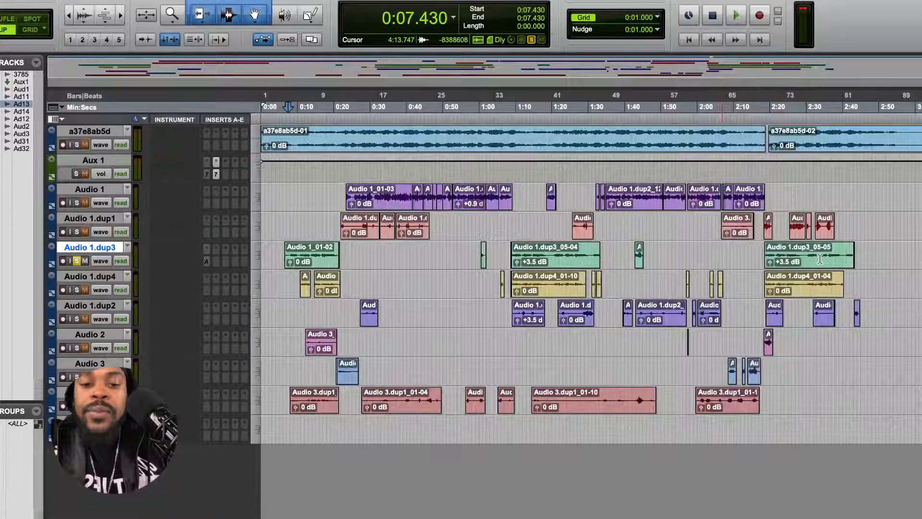
key("t")
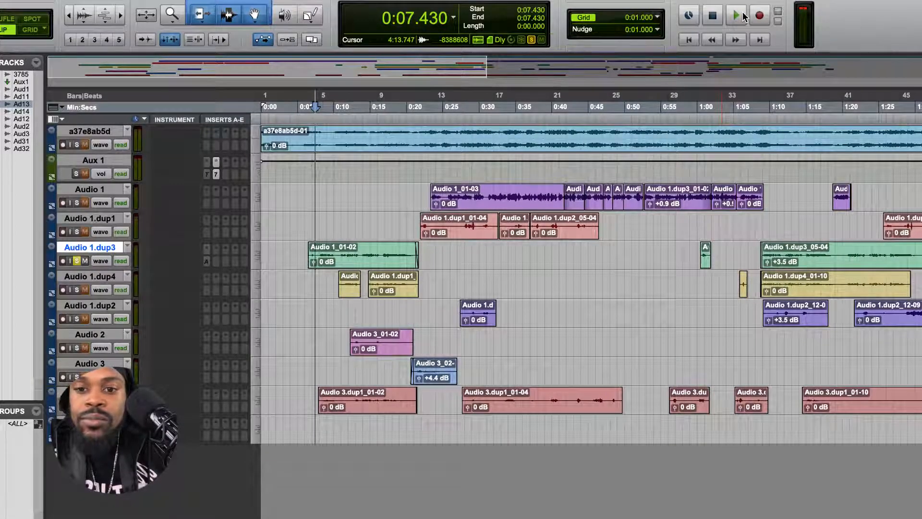
left_click(743, 16)
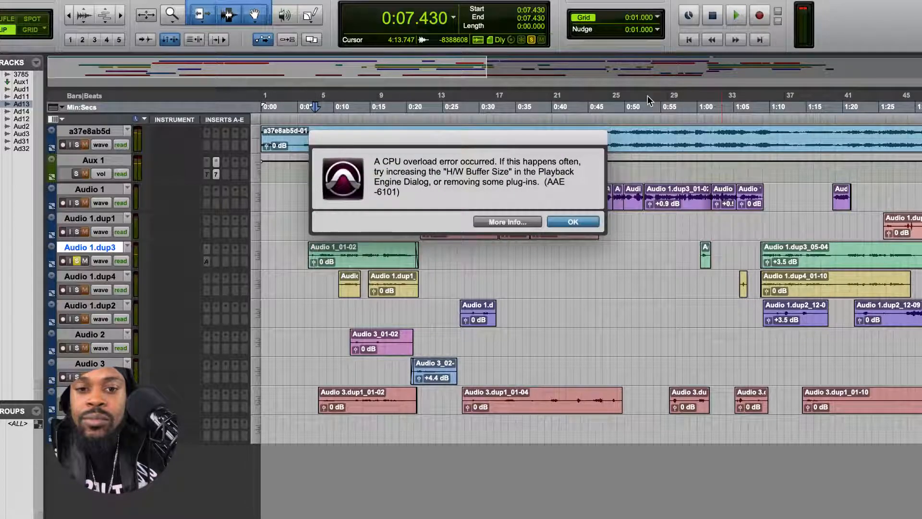
left_click(573, 222)
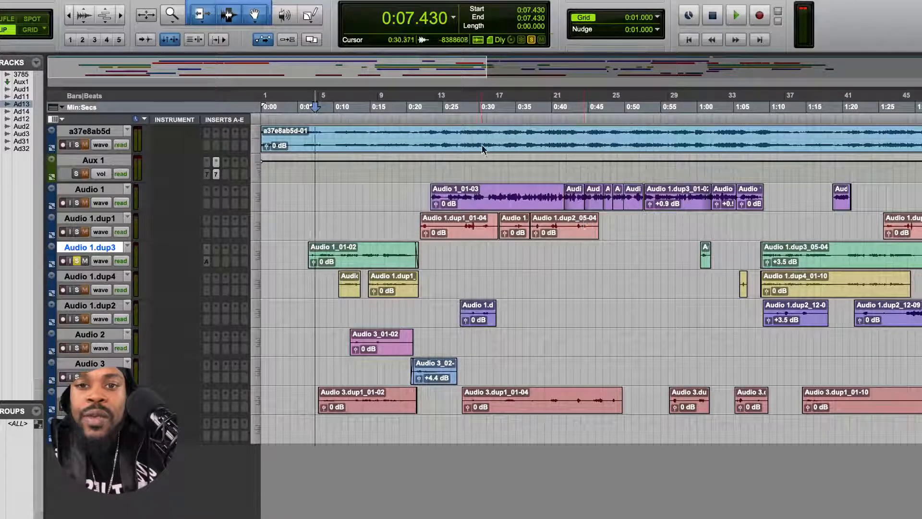
Solo Aux 1 as well and play the Audio 1.dup3 vocal from 0:06.501.
left_click(308, 108)
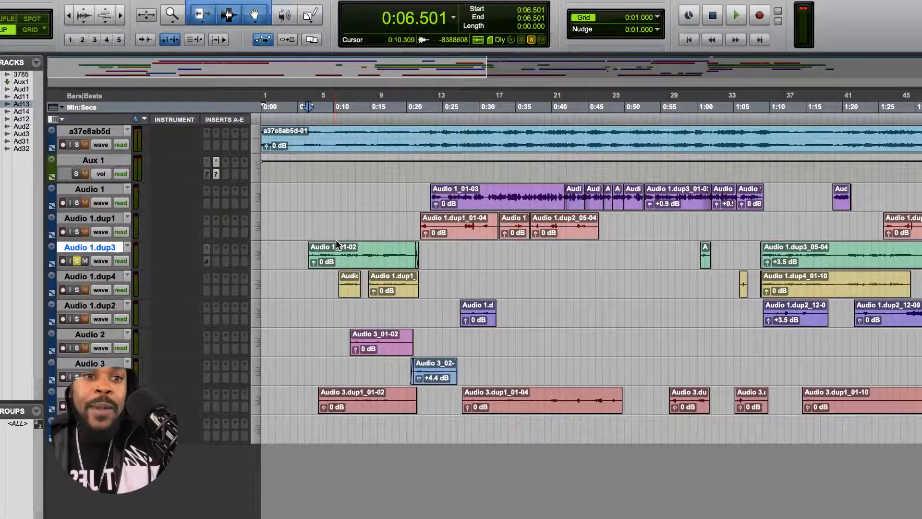
left_click(741, 14)
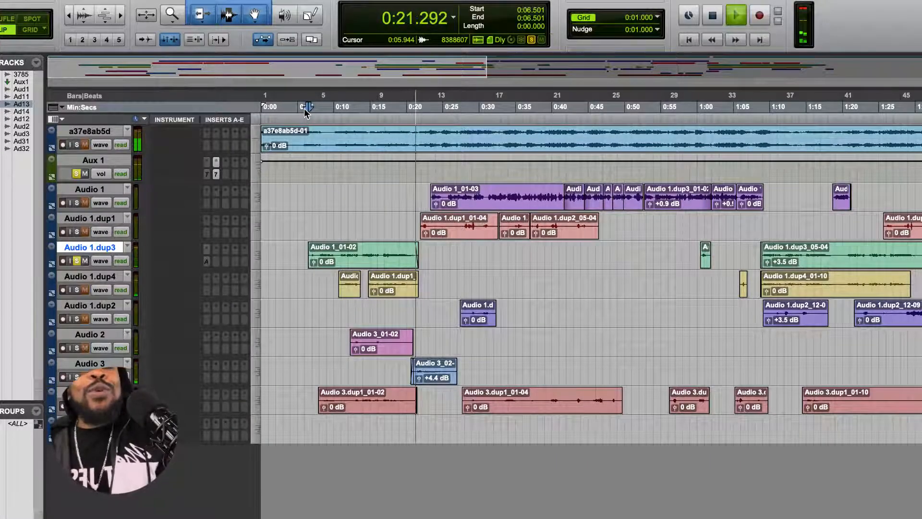
key("space")
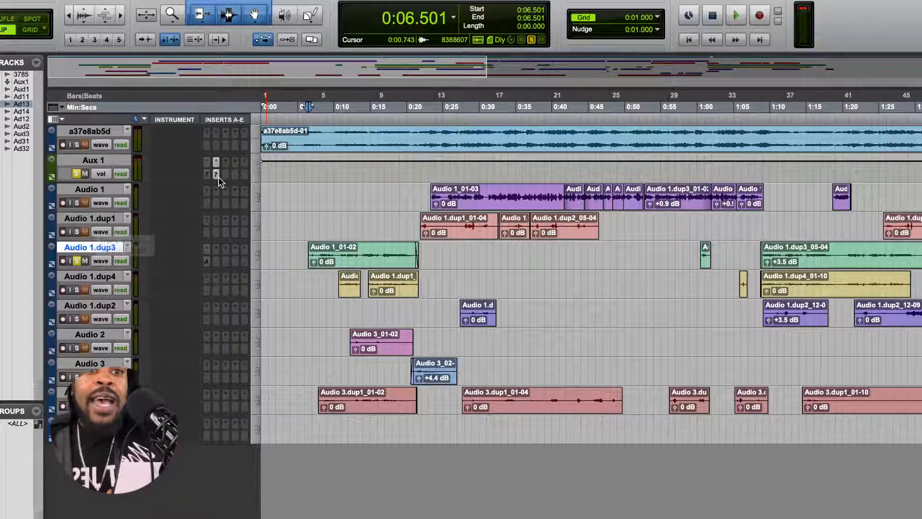
Open the EQ3 7-Band plug-in on Aux 1 and locate EQ3 7-Band (stereo) among the multichannel EQ plug-ins.
left_click(216, 175)
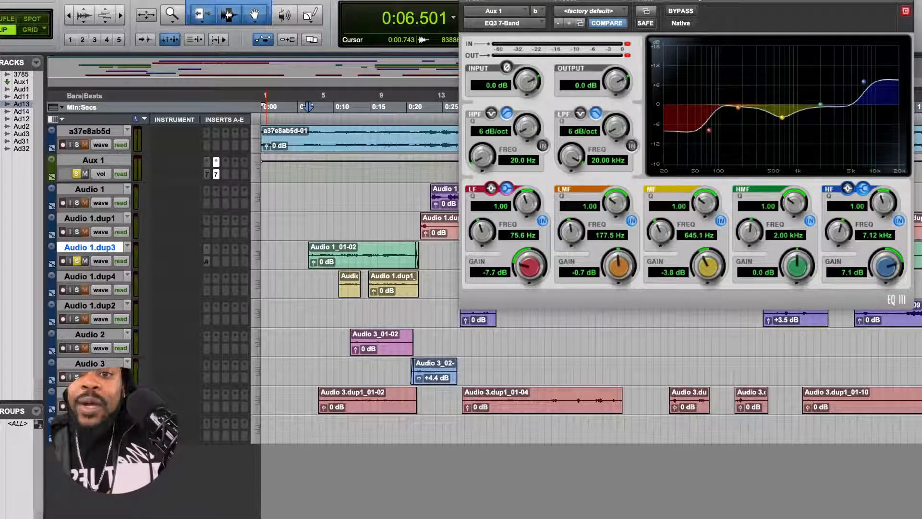
left_click_drag(699, 0, 591, 103)
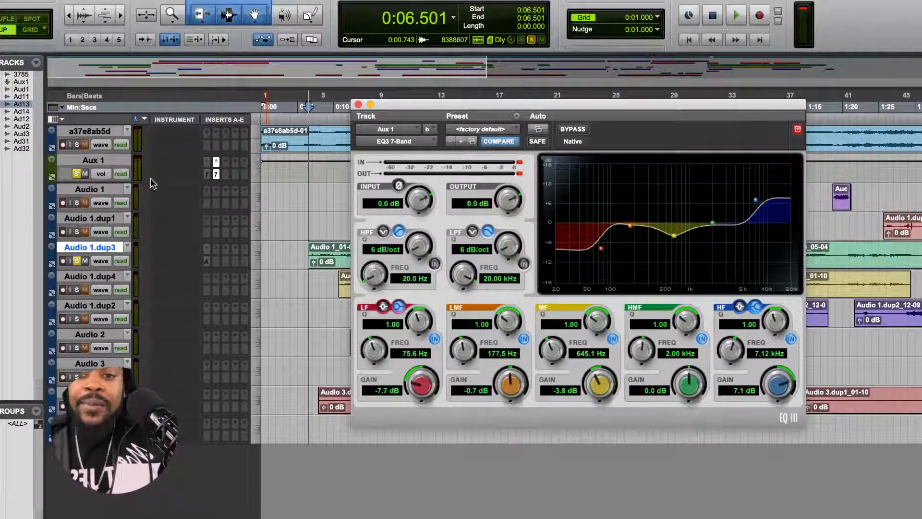
left_click(216, 163)
mouse_move(294, 163)
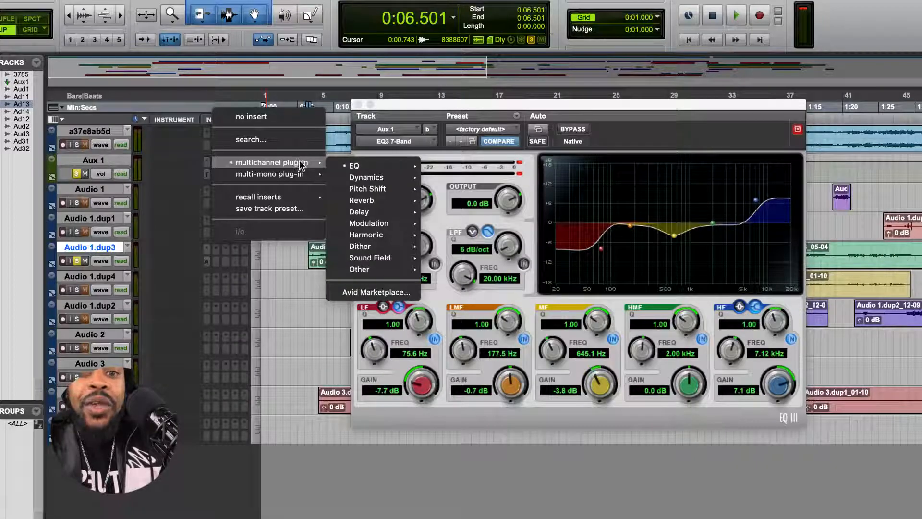
mouse_move(354, 165)
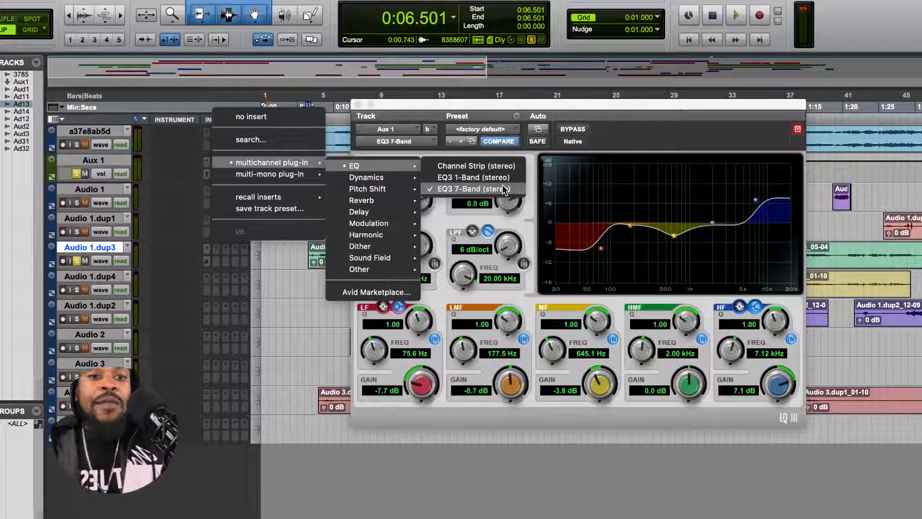
left_click(502, 187)
left_click(575, 110)
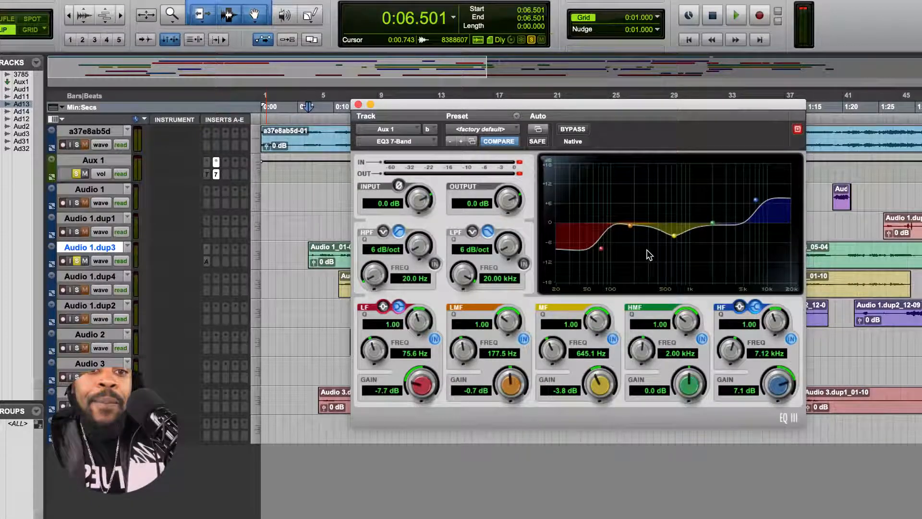
Adjust the EQ's low-frequency band to about 62.0 Hz with a gain of about -7.5 dB.
left_click_drag(597, 250, 591, 238)
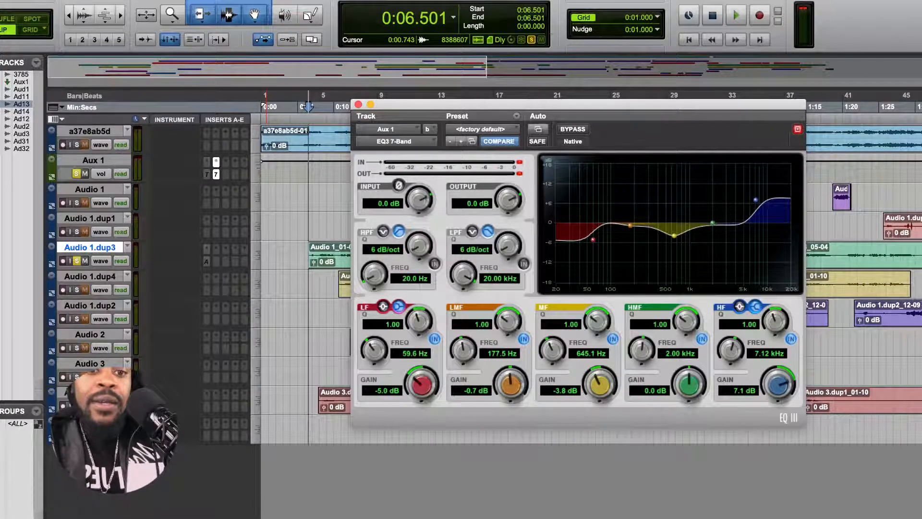
left_click(100, 1)
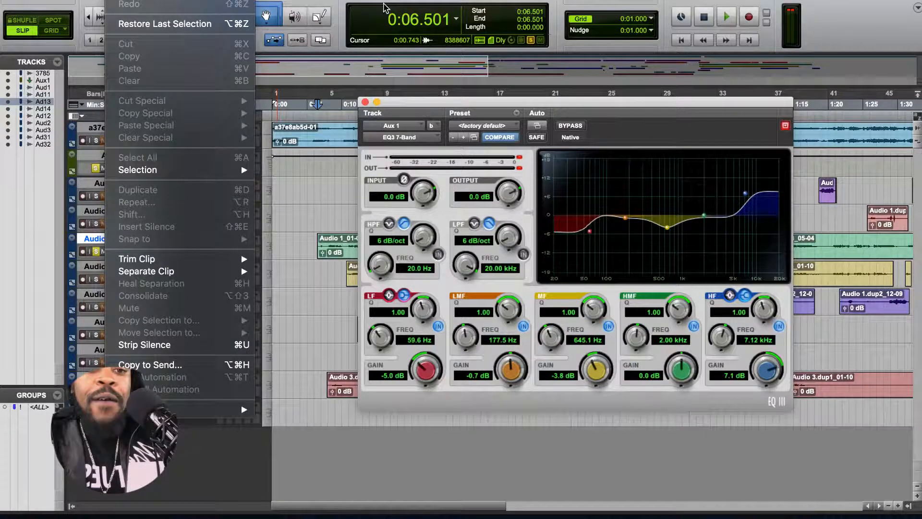
left_click(590, 231)
left_click_drag(589, 230, 595, 249)
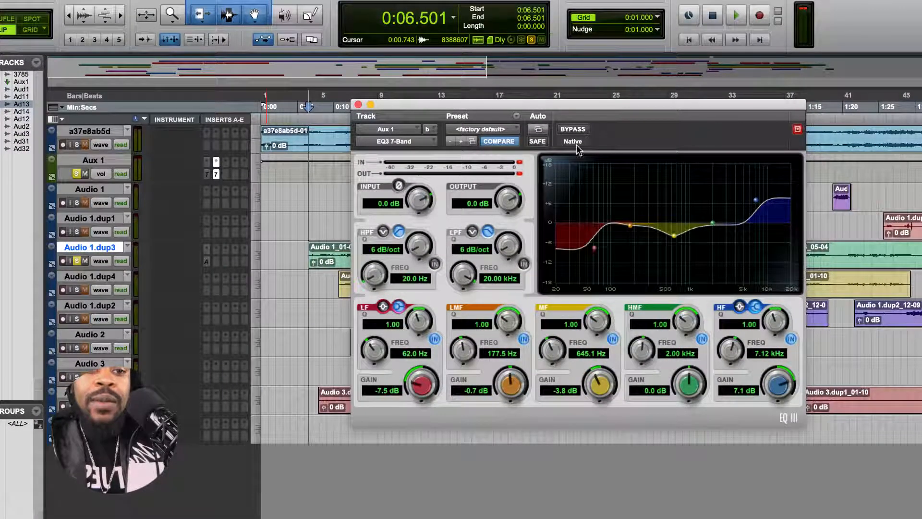
Bypass the Aux 1 EQ and play the soloed vocal from 0:06.037 to hear it unprocessed.
left_click(574, 130)
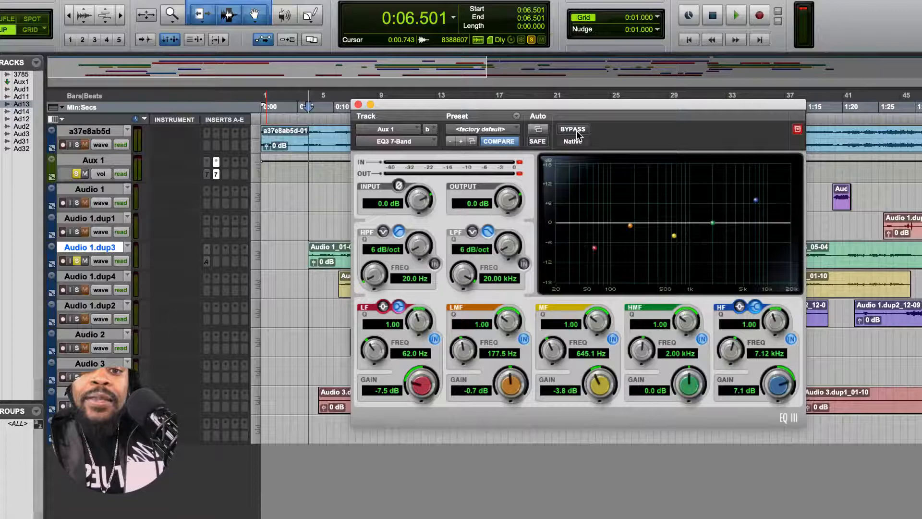
left_click(309, 110)
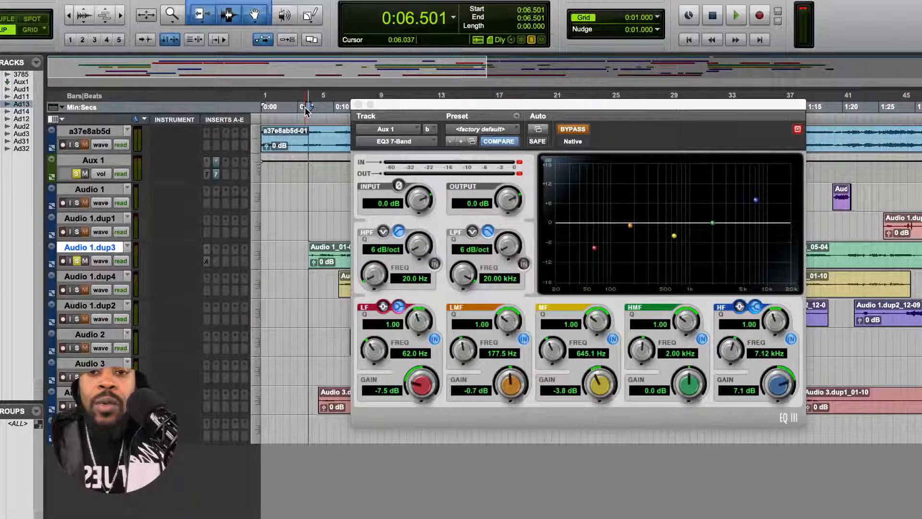
left_click(320, 111)
left_click(306, 117)
key("space")
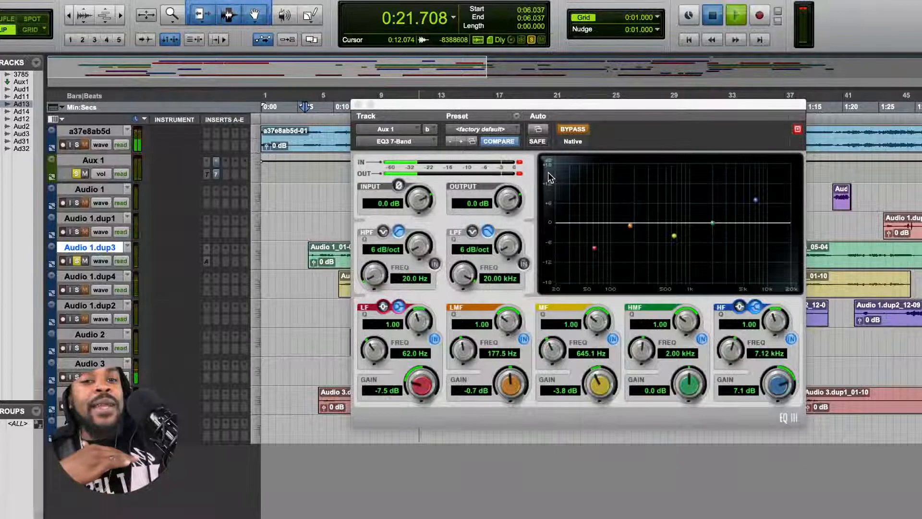
key("space")
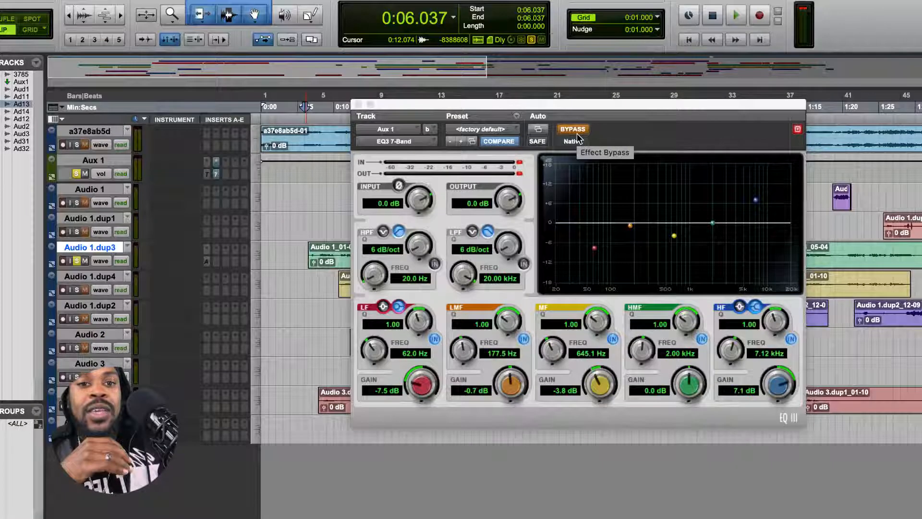
Re-enable the Aux 1 EQ and adjust its low-frequency band to about 46.0 Hz with a gain of about -7.7 dB.
left_click(581, 135)
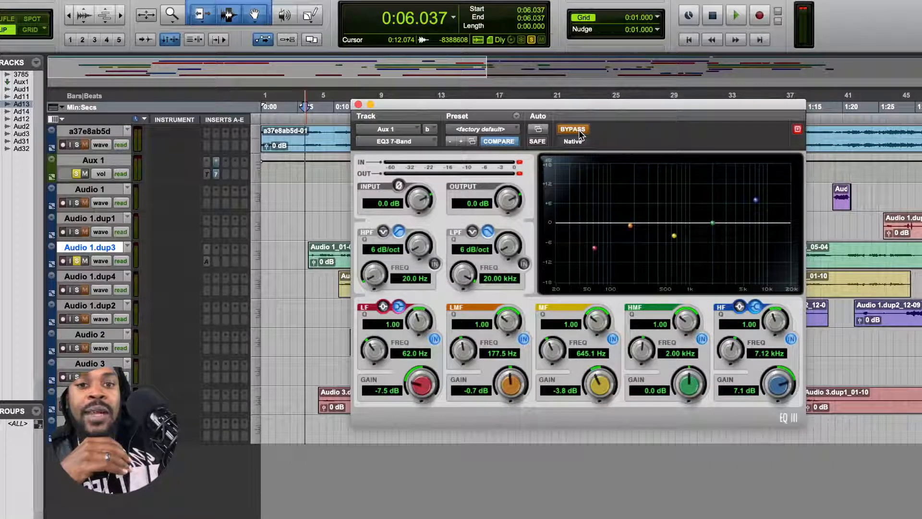
left_click(581, 135)
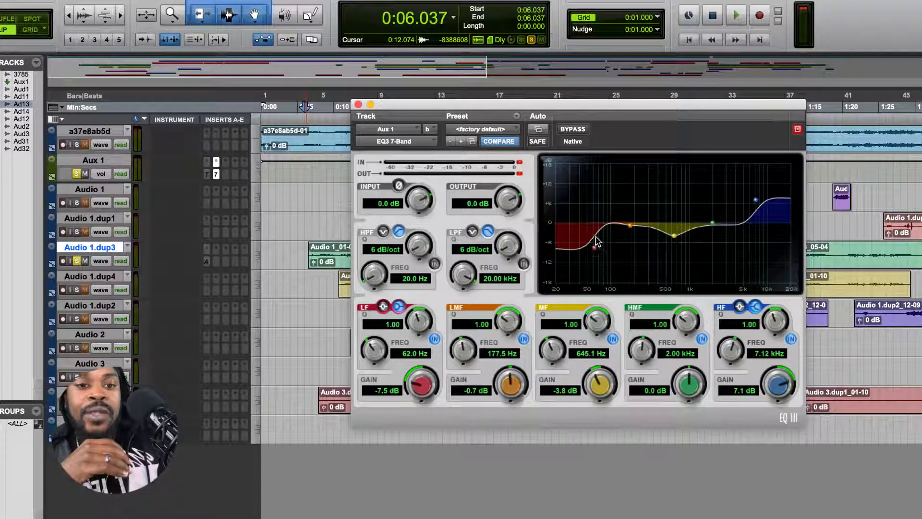
mouse_move(595, 242)
left_mouse_down()
mouse_move(584, 240)
mouse_move(579, 224)
mouse_move(584, 250)
left_mouse_up()
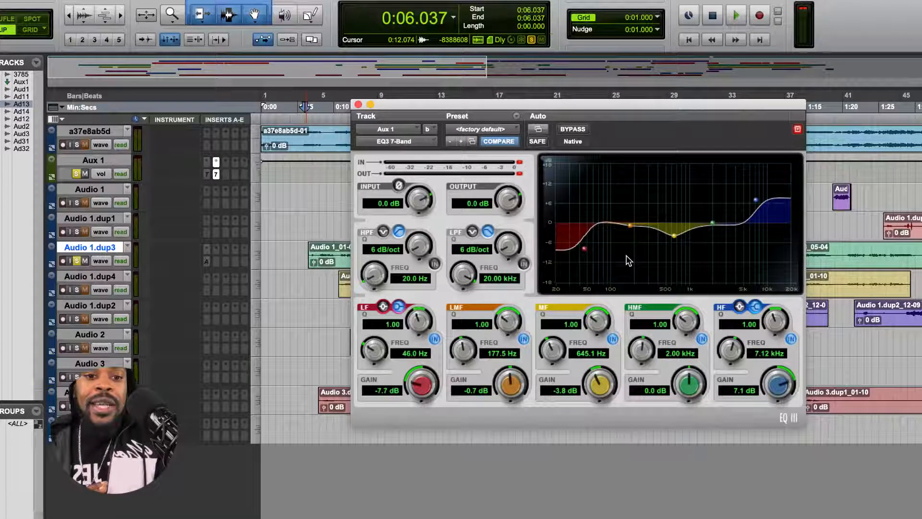
Close the EQ window and play the soloed vocal with the EQ active, stopping once it has been heard.
left_click(358, 104)
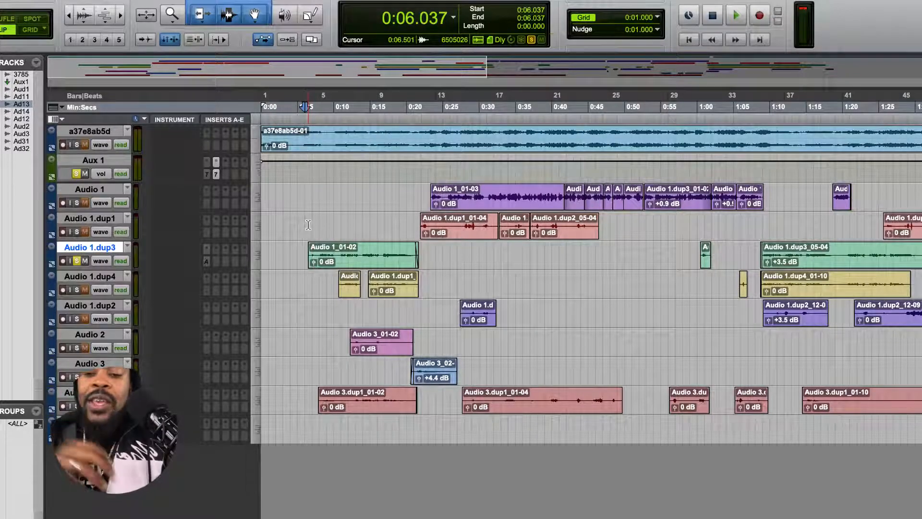
key("space")
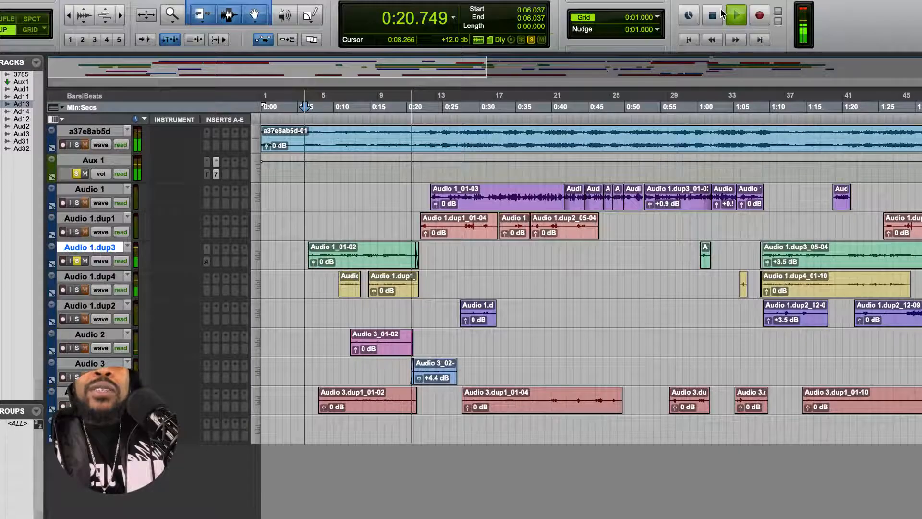
left_click(719, 12)
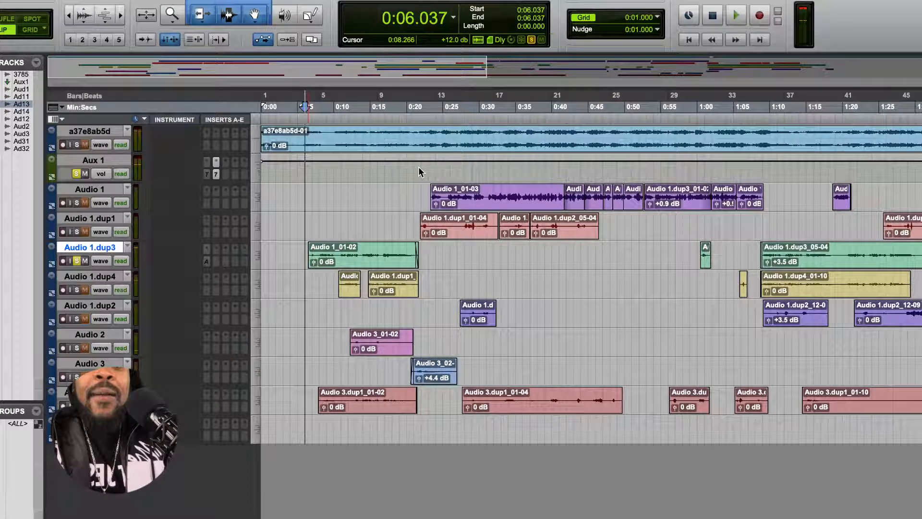
Solo the Audio 1 vocal in place of Audio 1.dup3 and set the playback start to 0:22.105.
left_click(100, 157)
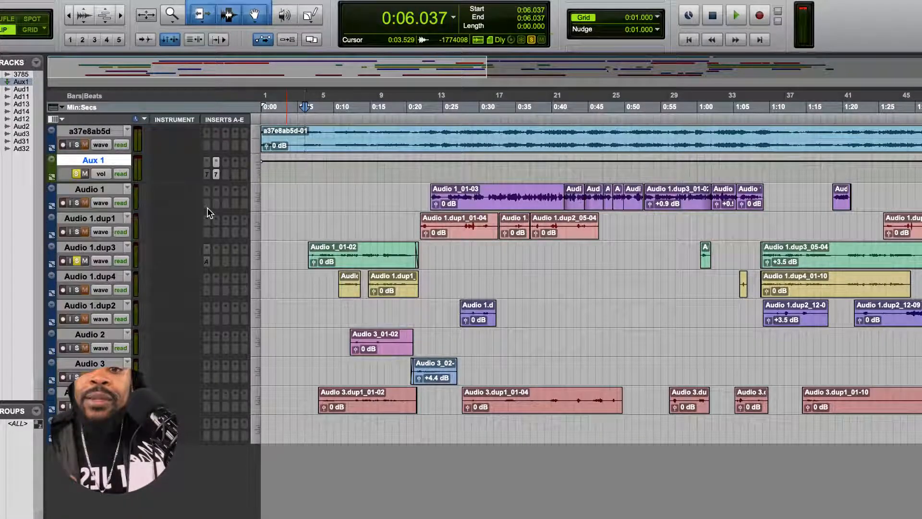
left_click(77, 203)
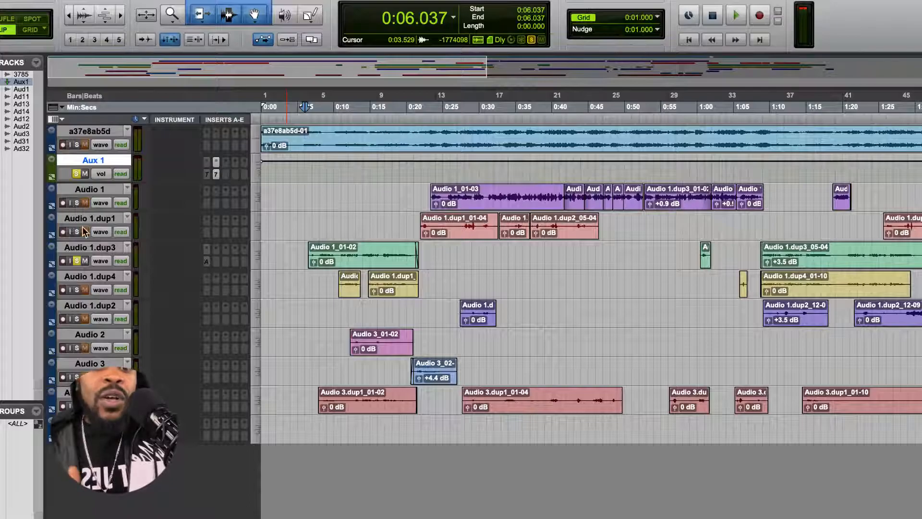
left_click(76, 260)
left_click(421, 109)
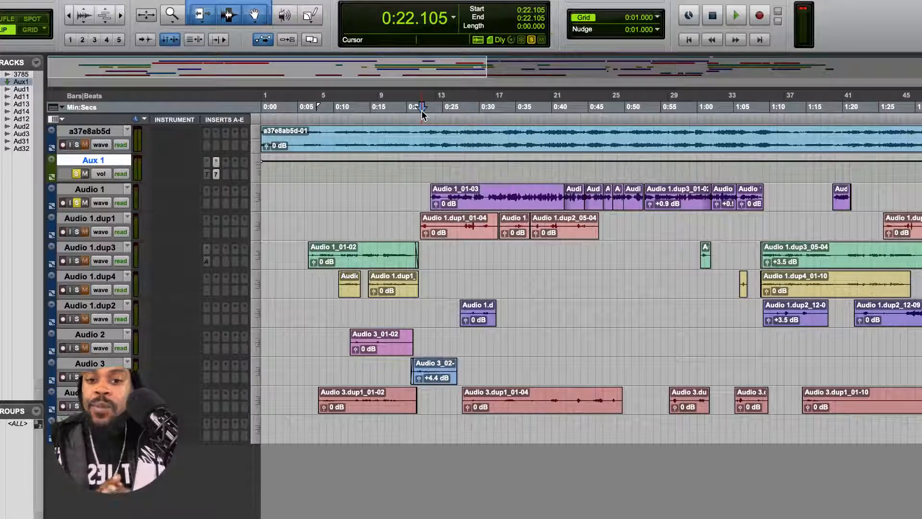
Play the soloed Audio 1 vocal with the Aux 1 EQ active, stopping after about 1:09.
key("space")
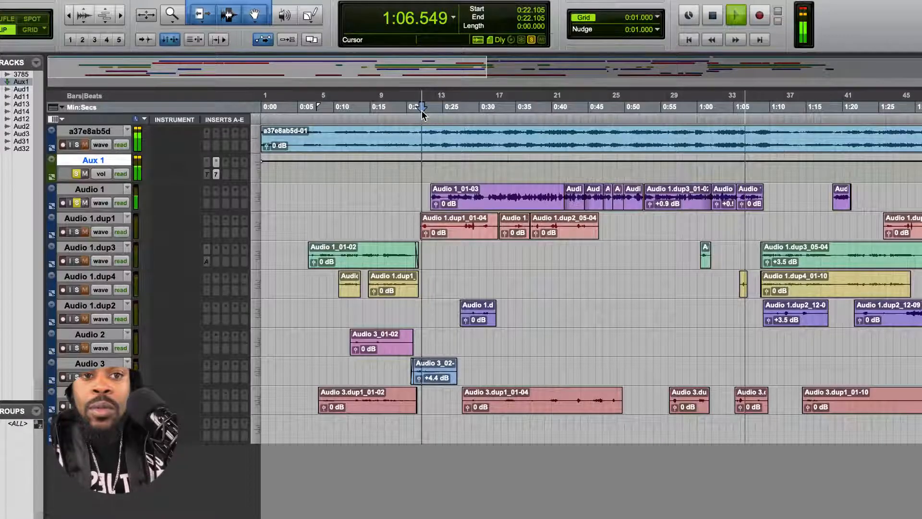
left_click(708, 17)
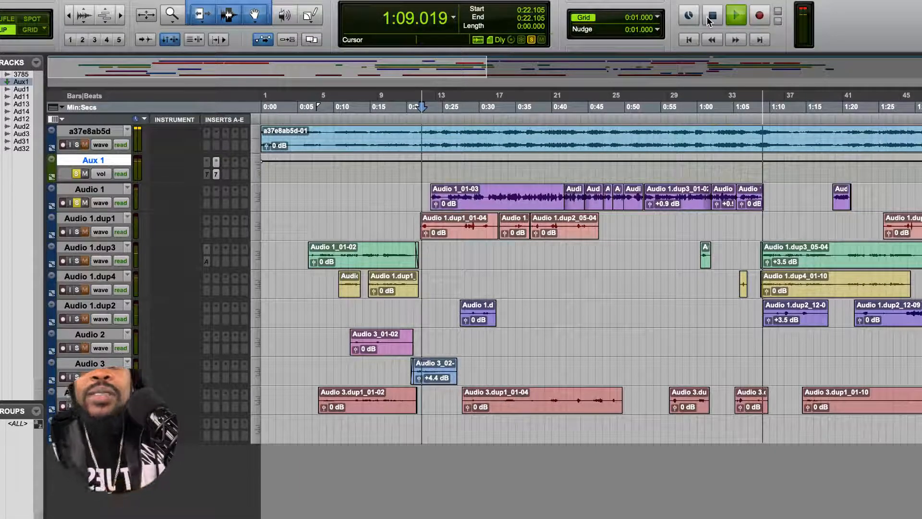
left_click(708, 17)
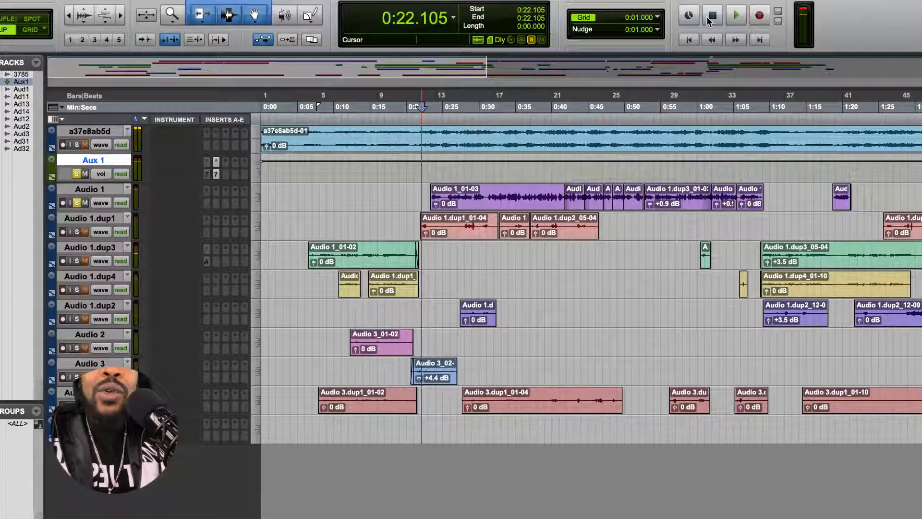
Bypass the Aux 1 EQ3 7-Band, close its window and play the Audio 1 vocal from 0:22.105 unprocessed.
left_click(216, 173)
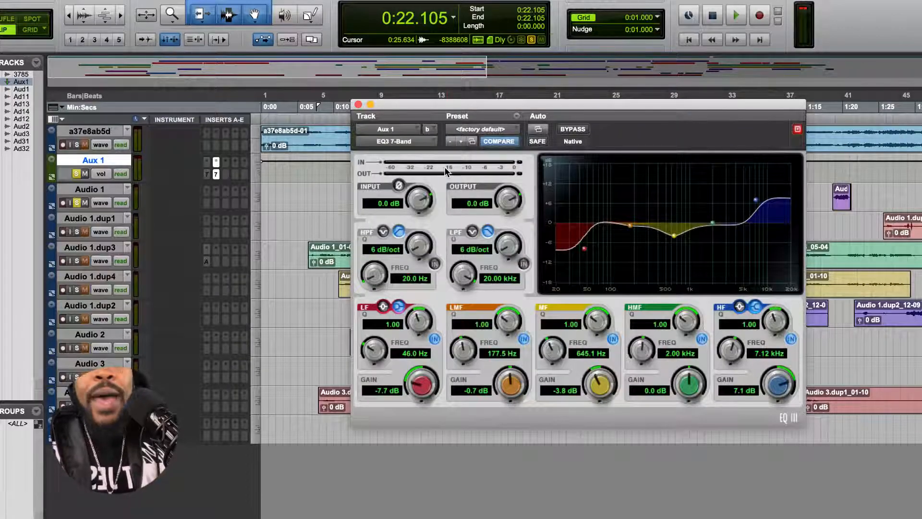
left_click(566, 129)
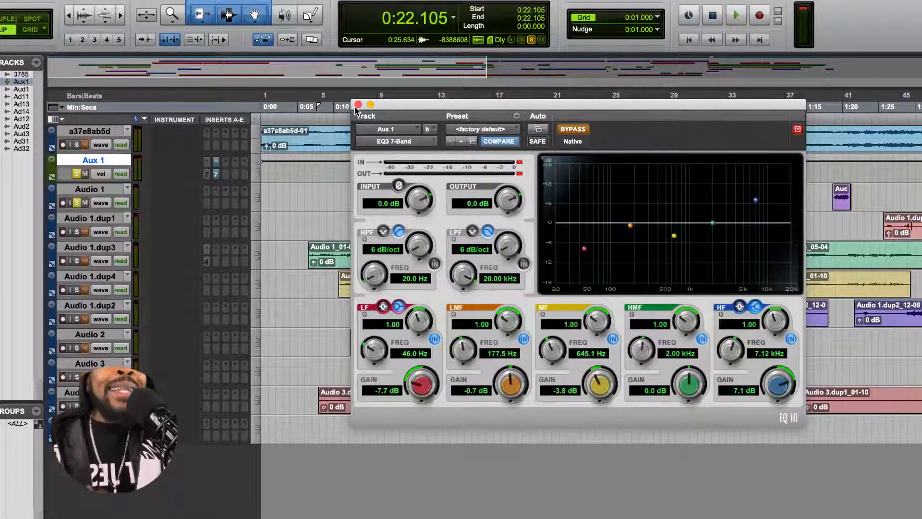
left_click(358, 104)
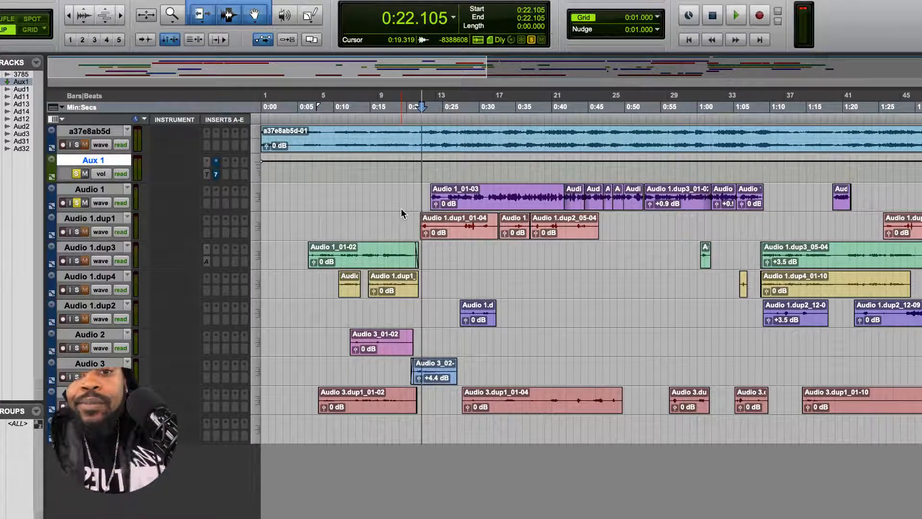
key("space")
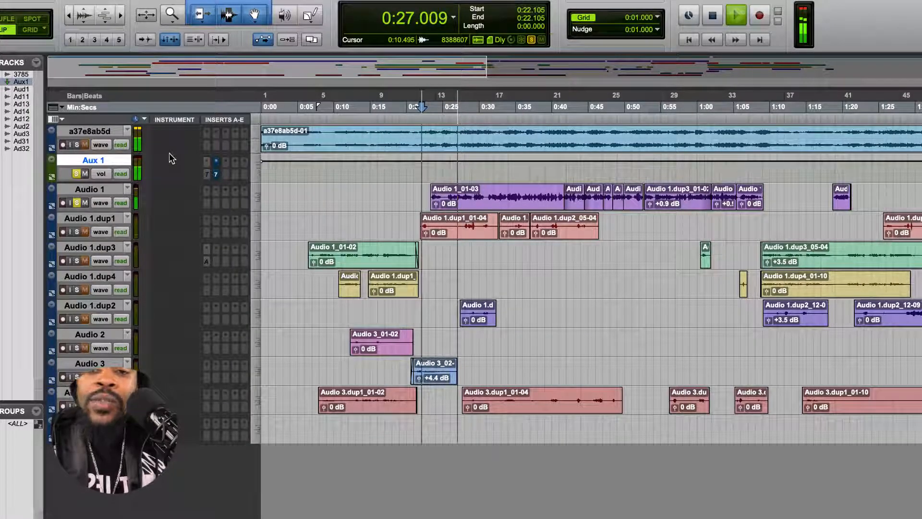
Toggle the Aux 1 EQ bypass off and on during playback to compare the vocal, stopping playback and closing the EQ window.
left_click(217, 174)
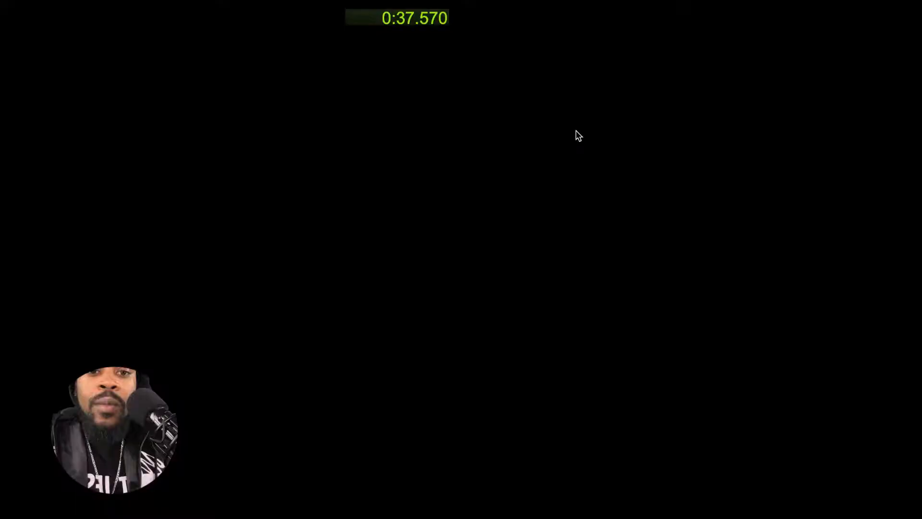
left_click(576, 130)
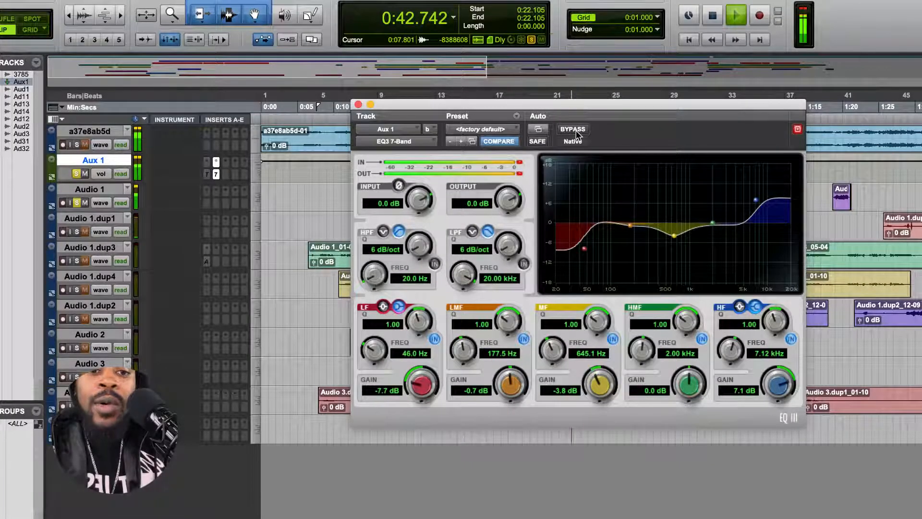
left_click(575, 130)
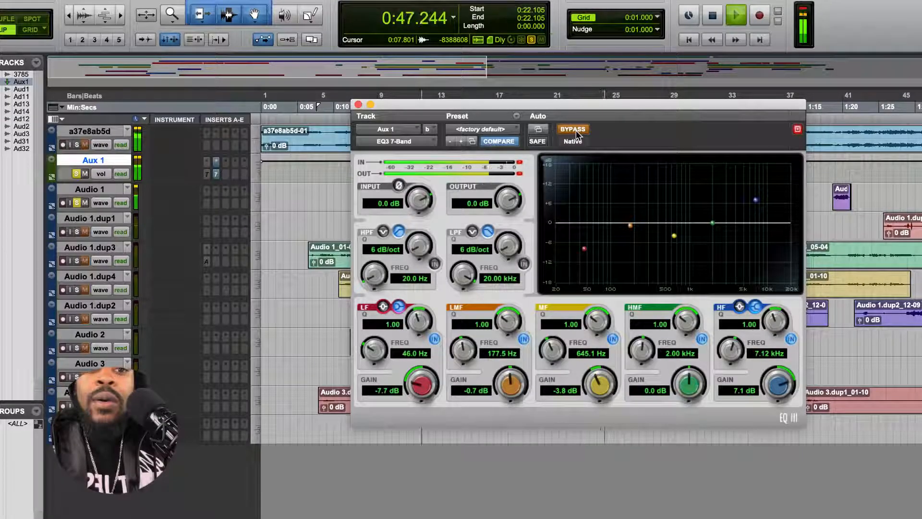
left_click(575, 131)
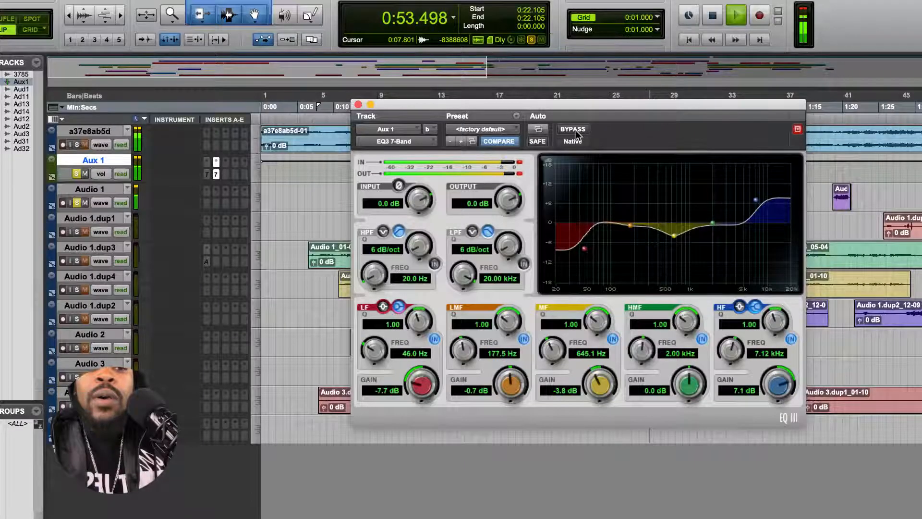
left_click(575, 131)
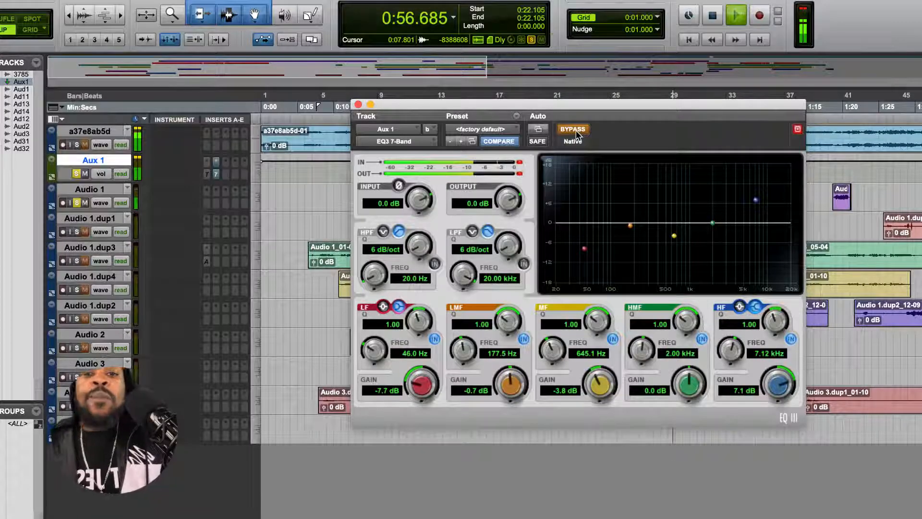
key("space")
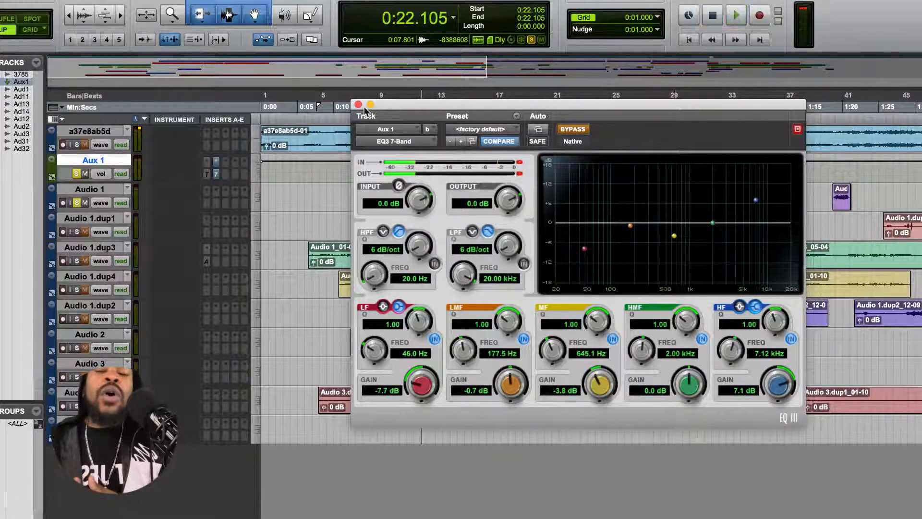
left_click(358, 105)
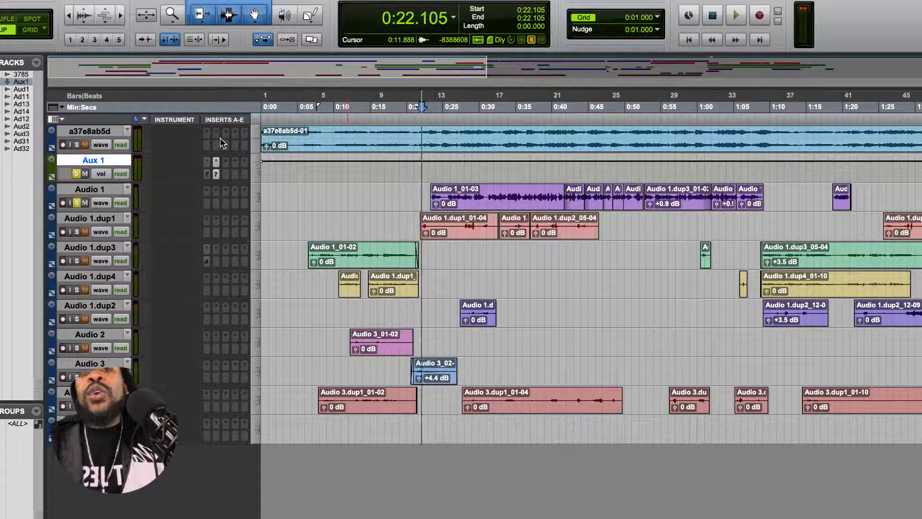
Adjust the Aux 1 EQ's low-frequency band to about 45.1 Hz with a gain of about -6.1 dB and close the plug-in.
left_click(218, 175)
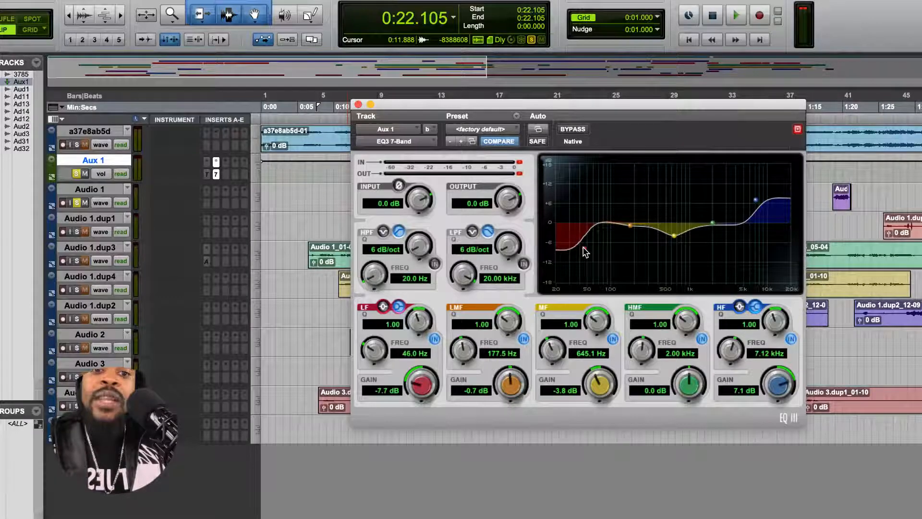
mouse_move(585, 252)
left_mouse_down()
mouse_move(579, 203)
mouse_move(585, 247)
left_mouse_up()
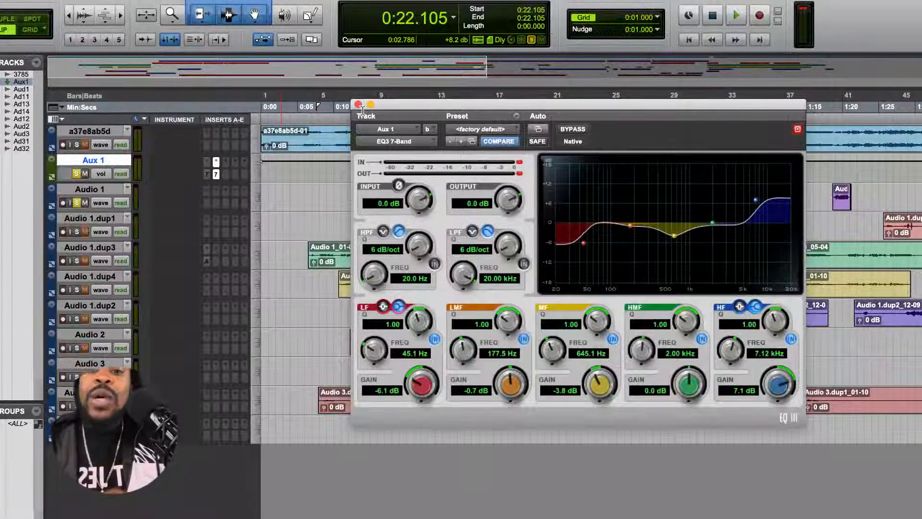
left_click(358, 105)
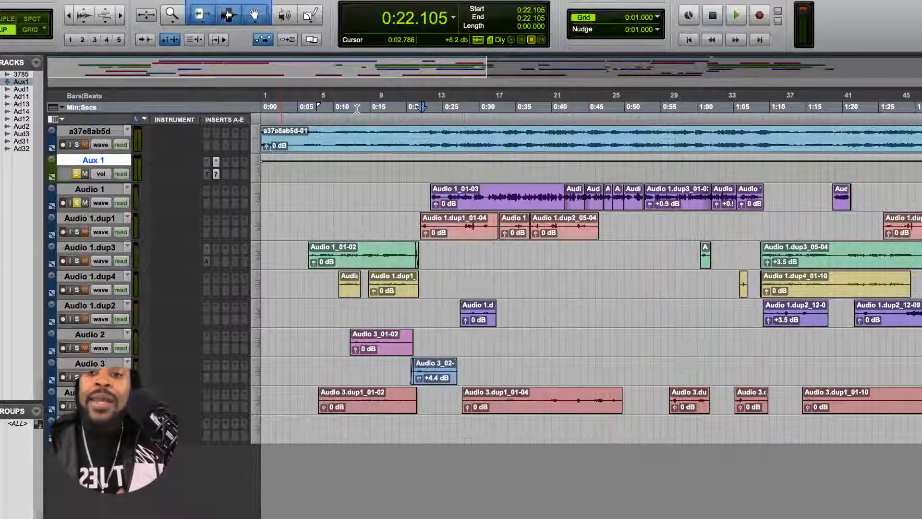
Insert a multichannel Dyn3 Compressor/Limiter (stereo) after the EQ on Aux 1 and move its window below the Audio 1 clips.
left_click(224, 164)
mouse_move(285, 168)
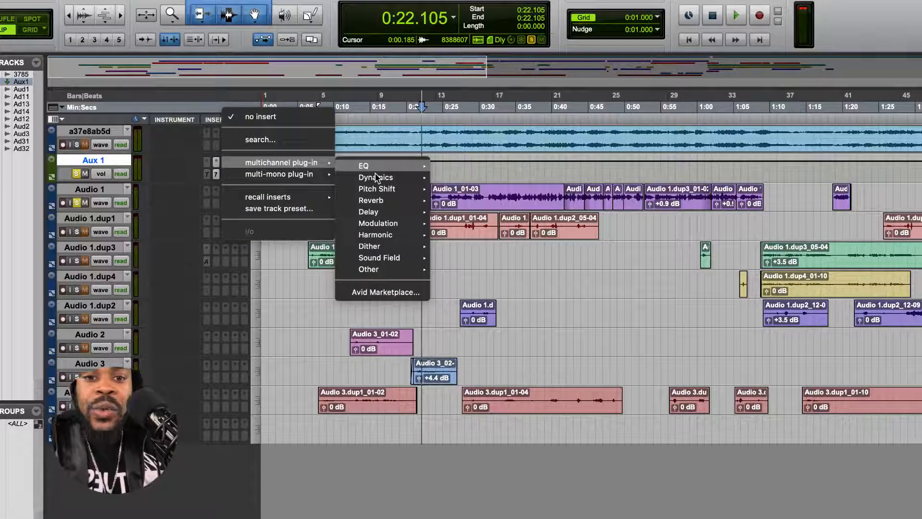
mouse_move(382, 178)
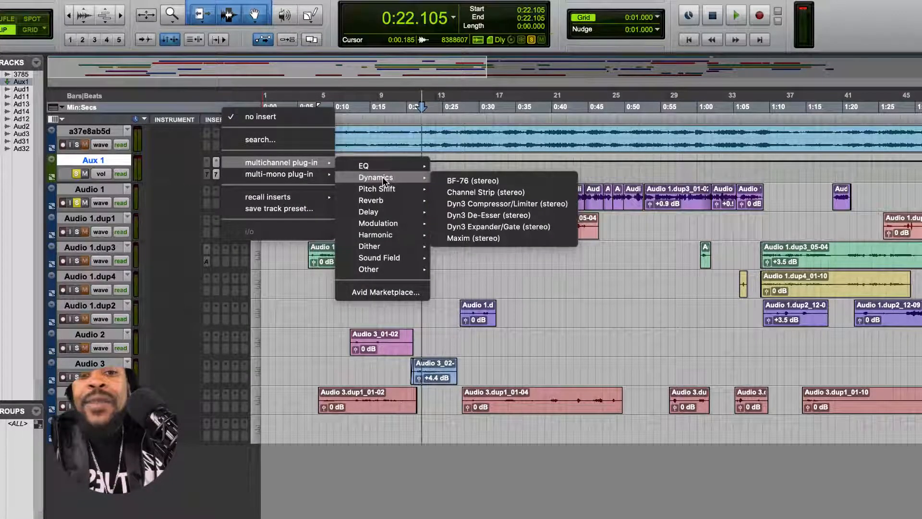
left_click(465, 203)
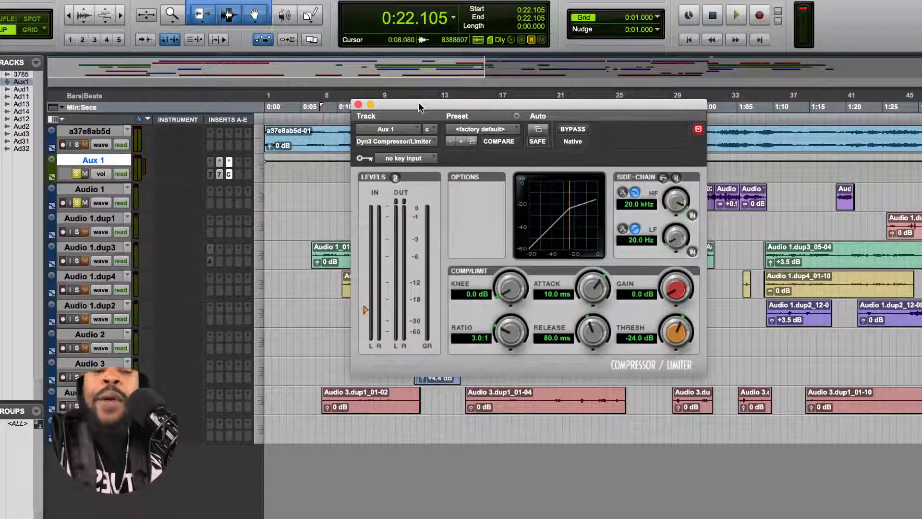
left_click_drag(419, 107, 428, 231)
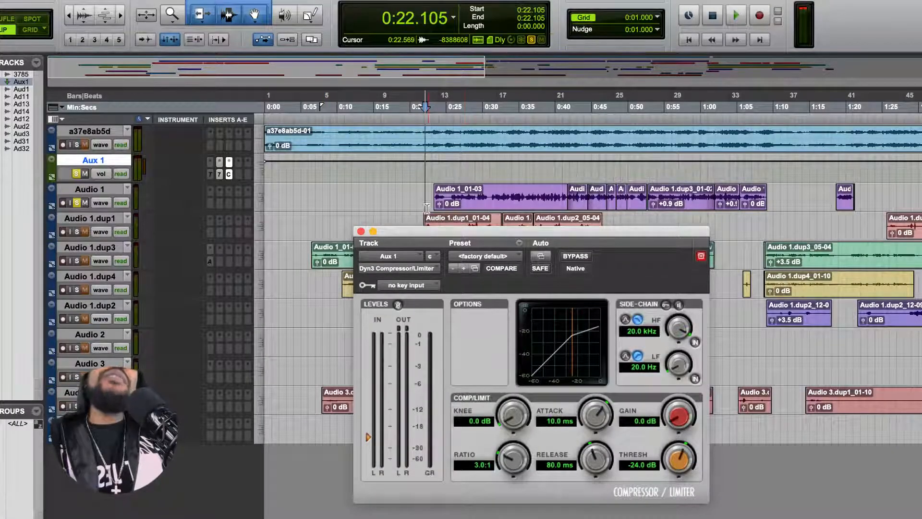
left_click_drag(422, 230, 419, 219)
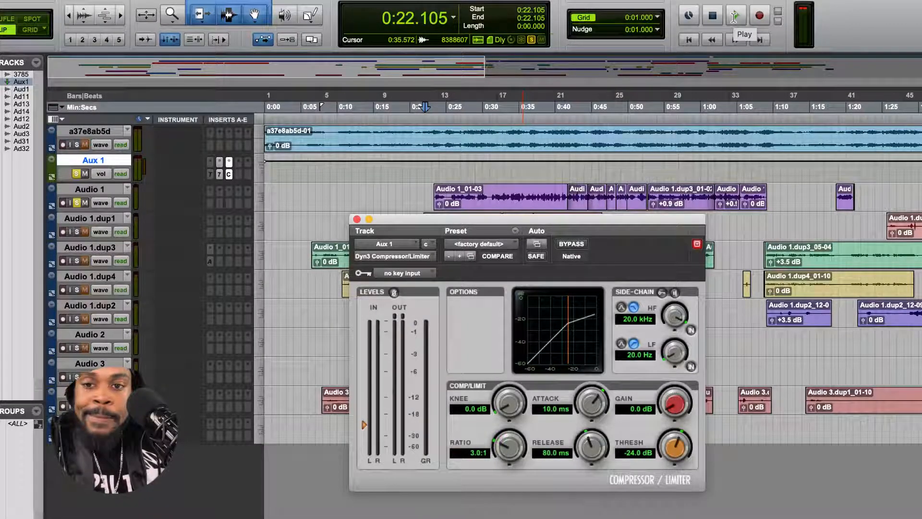
Play the soloed vocal from 0:22.105 and set the compressor's gain to about 2.3 dB while listening.
left_click(734, 18)
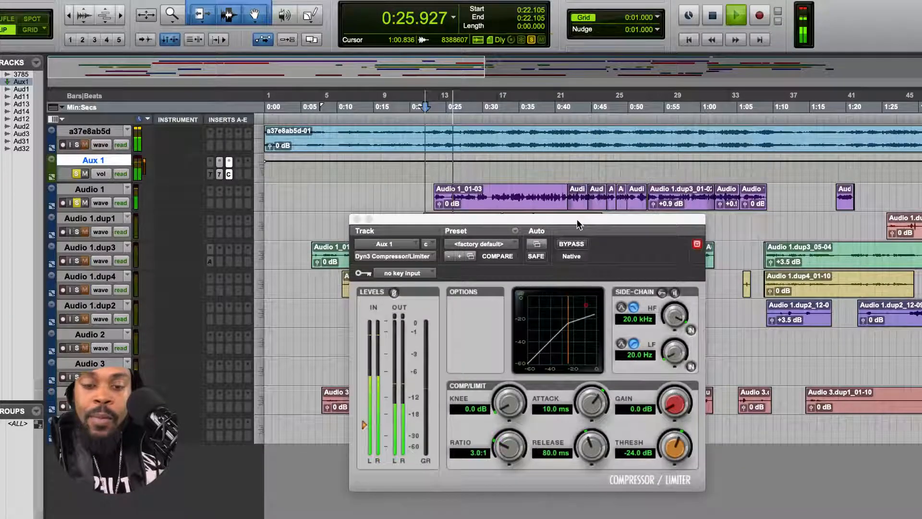
left_click_drag(577, 221, 592, 143)
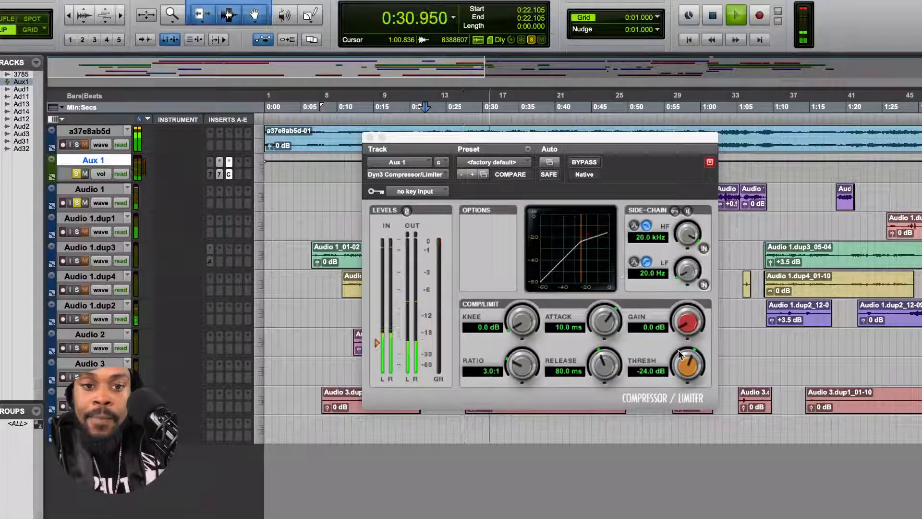
left_click_drag(686, 329, 675, 300)
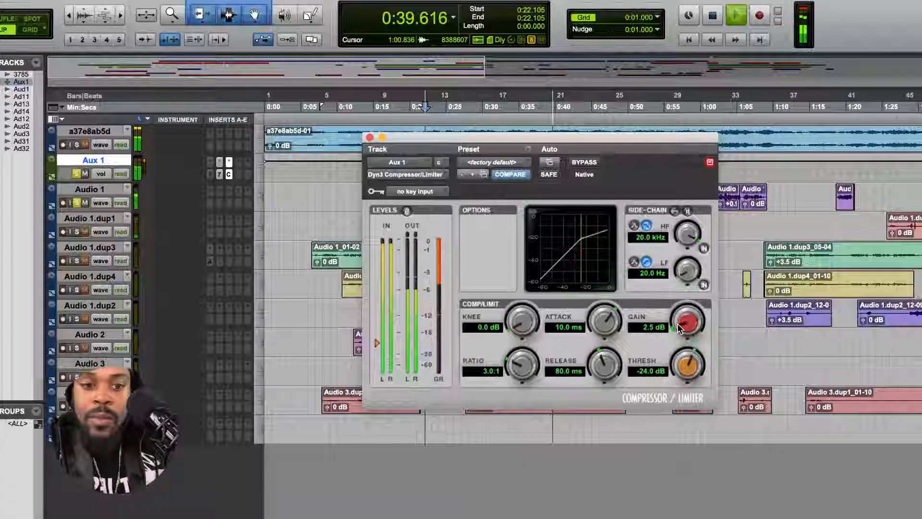
left_click_drag(677, 324, 680, 327)
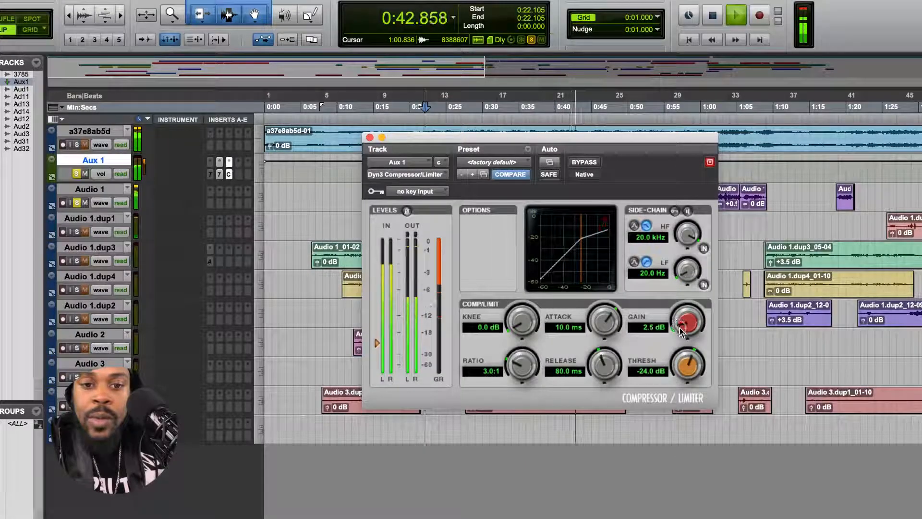
left_click_drag(682, 332, 683, 335)
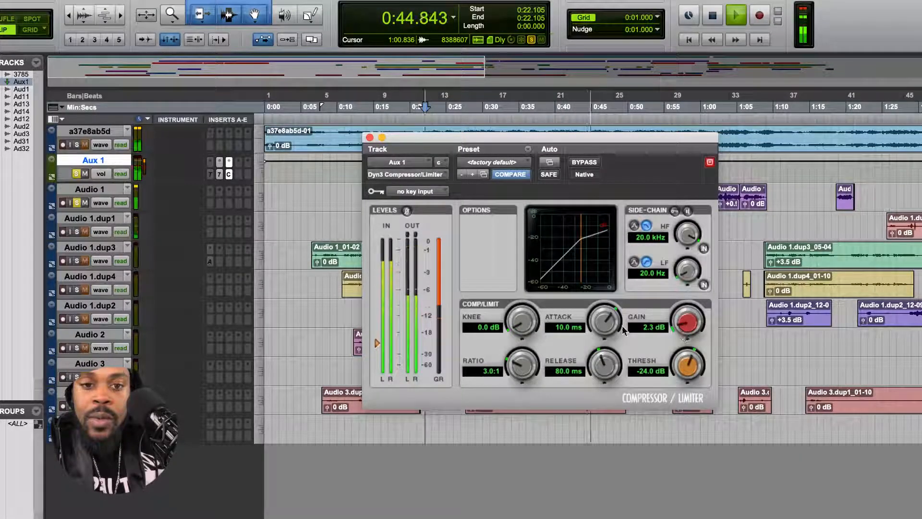
Set the compressor's attack to about 4.1 ms and threshold to about -25.8 dB, stop playback and fine-tune the threshold.
mouse_move(613, 326)
left_mouse_down()
mouse_move(619, 344)
mouse_move(608, 322)
mouse_move(610, 333)
left_mouse_up()
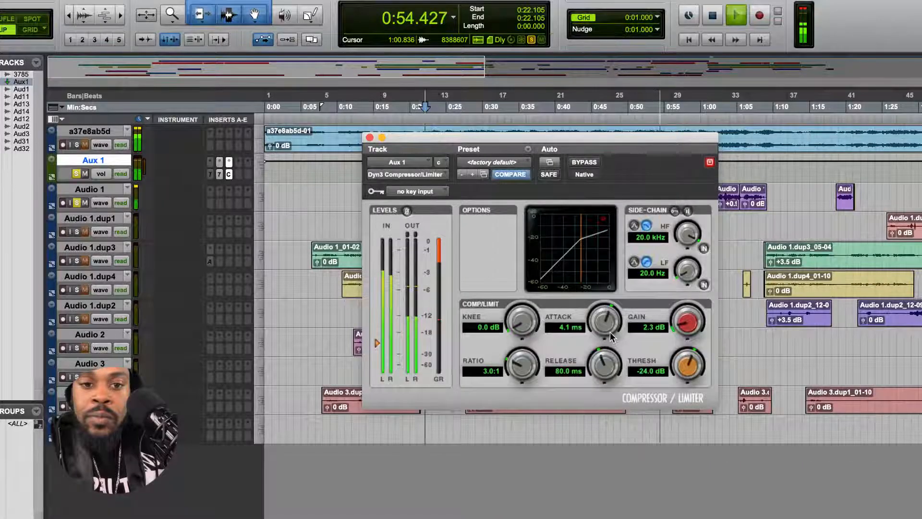
mouse_move(687, 366)
left_mouse_down()
mouse_move(689, 383)
mouse_move(678, 354)
mouse_move(687, 359)
left_mouse_up()
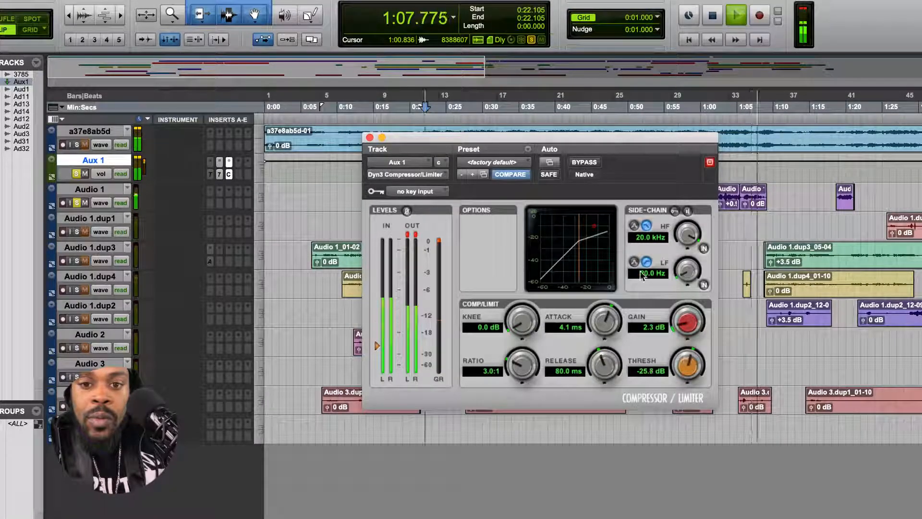
key("space")
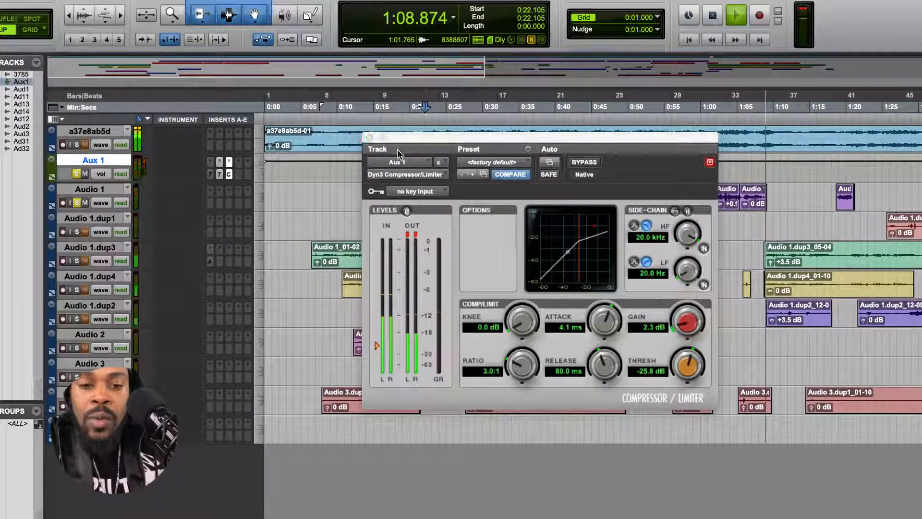
key("space")
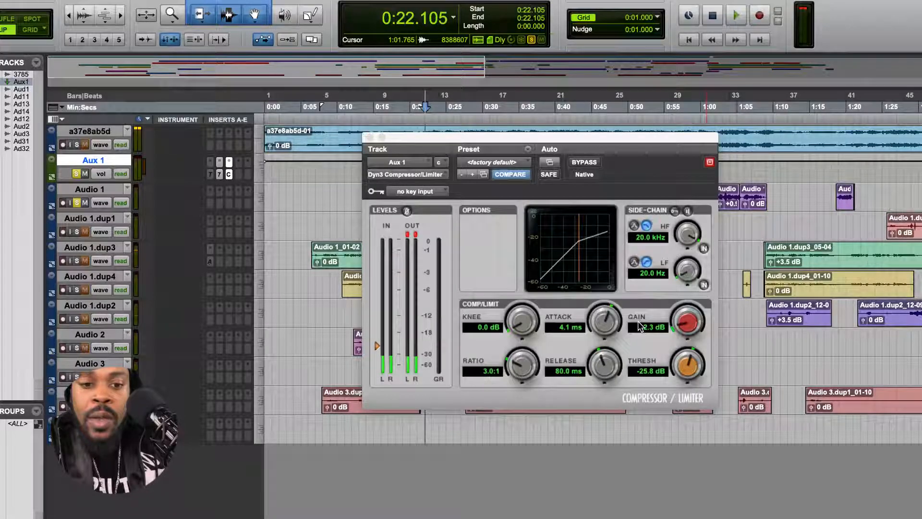
left_click_drag(689, 369, 687, 363)
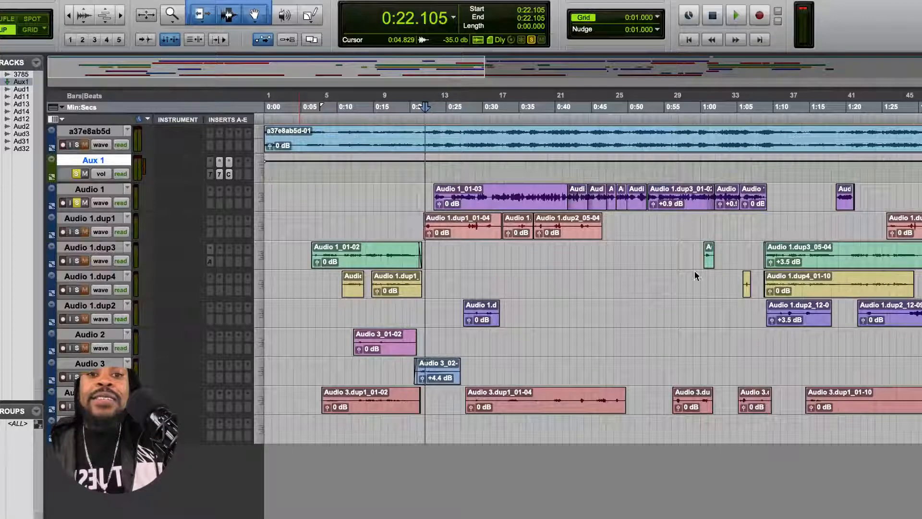
Open the Dyn3 Compressor/Limiter on Aux 1, bypass it and close its window.
left_click(229, 174)
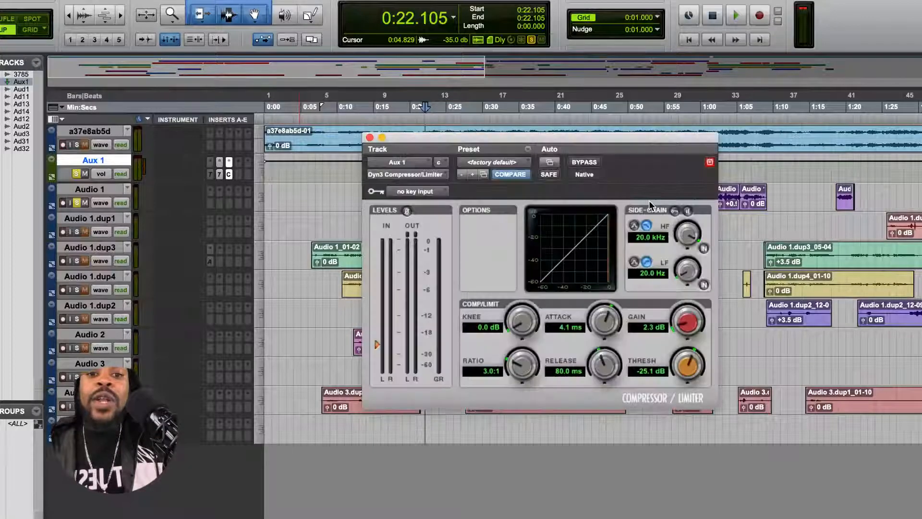
left_click(577, 164)
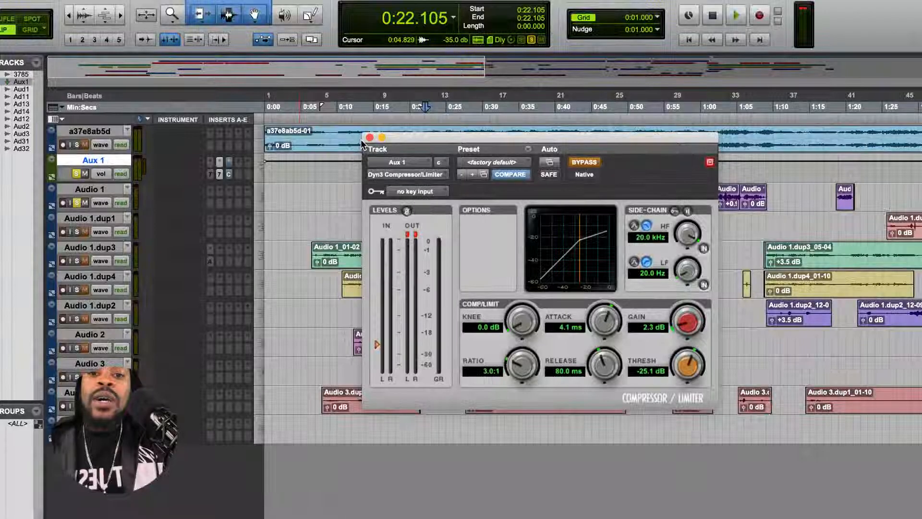
left_click_drag(377, 139, 369, 140)
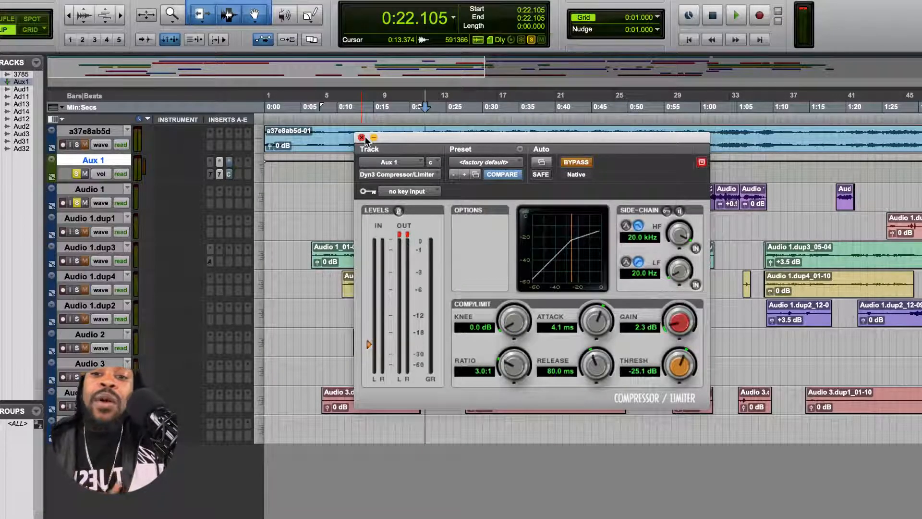
left_click(362, 138)
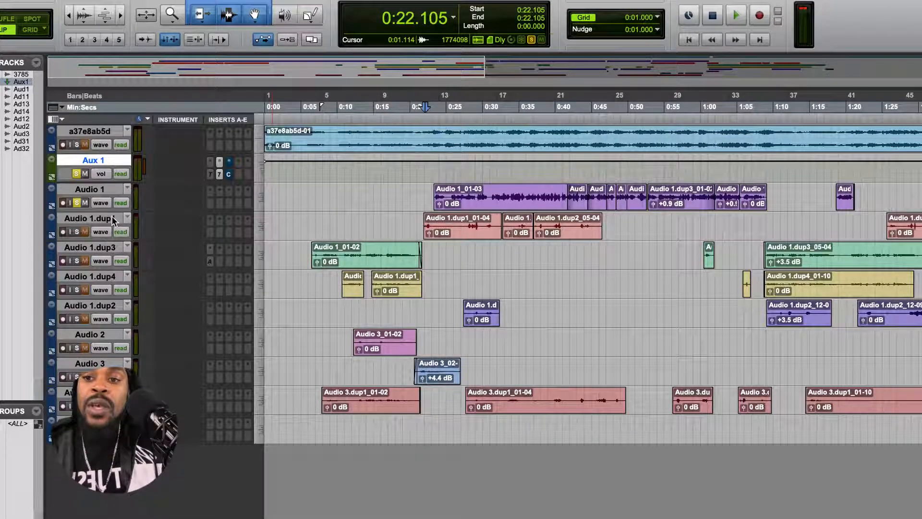
Clear the solos on Aux 1 and Audio 1 and play the full mix from 0:00.000, stopping at about 2:51.
left_click(76, 174)
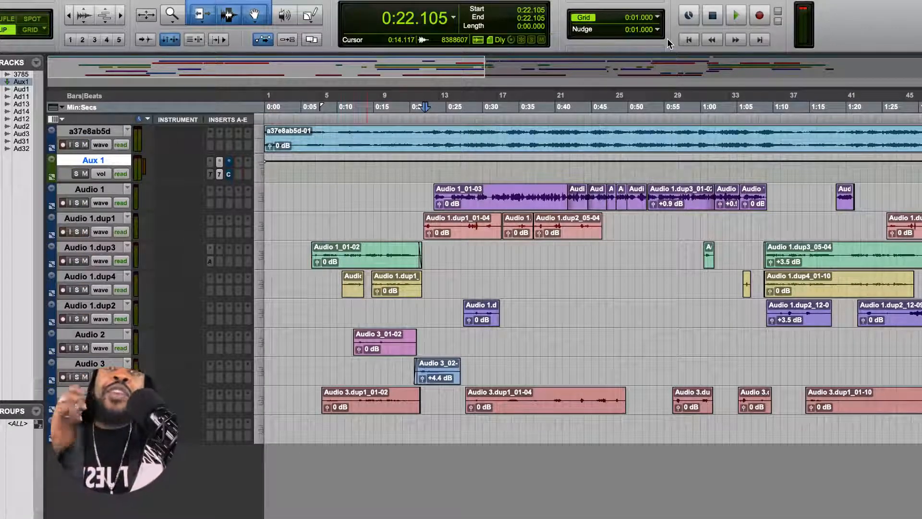
left_click(689, 40)
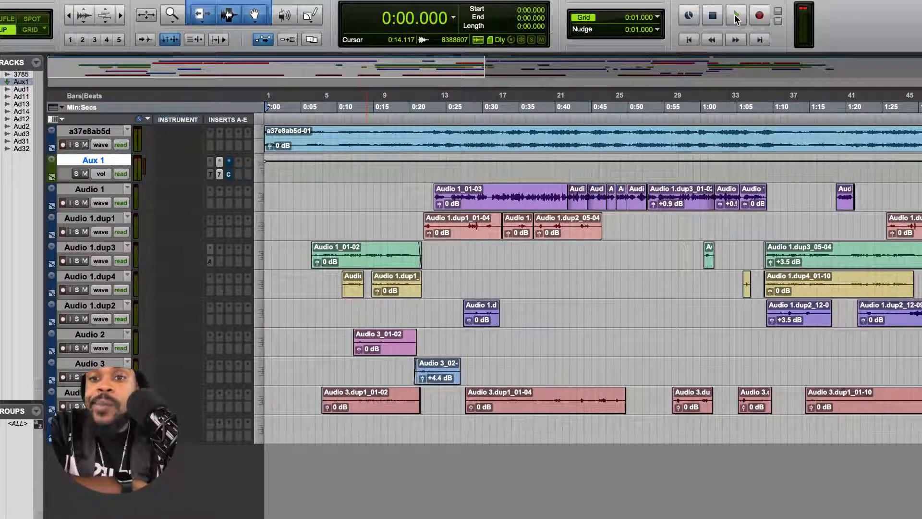
left_click(736, 17)
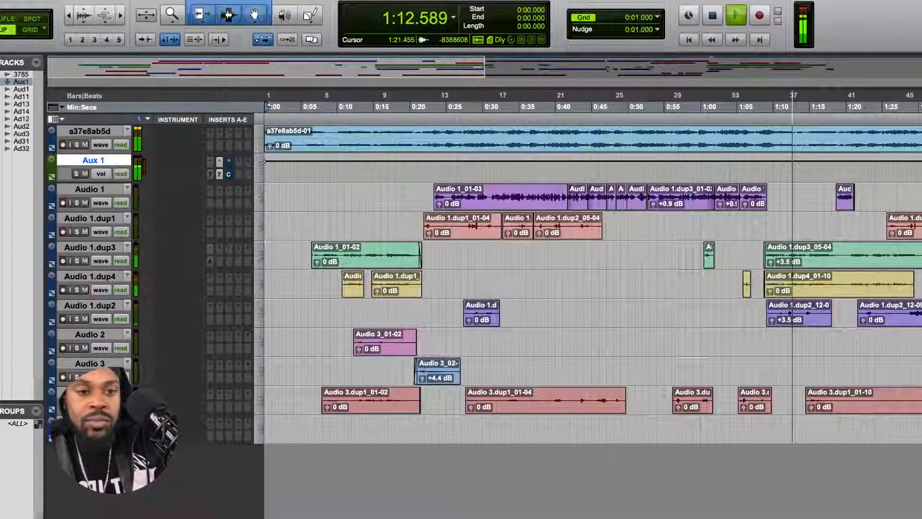
key("r")
key("r")
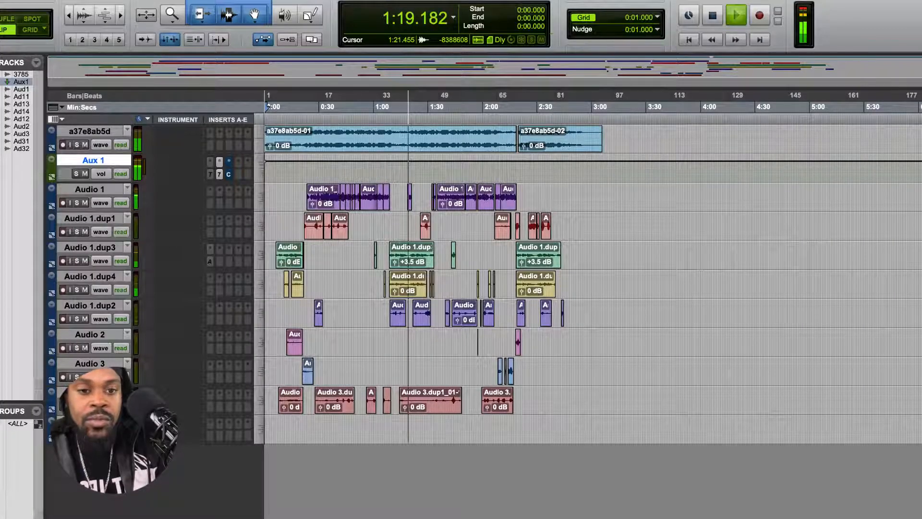
key("t")
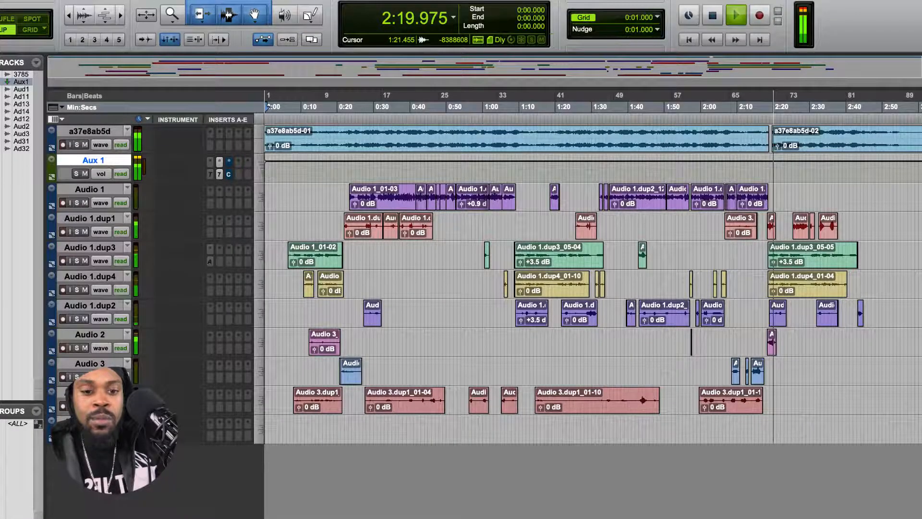
key("super+bracketleft")
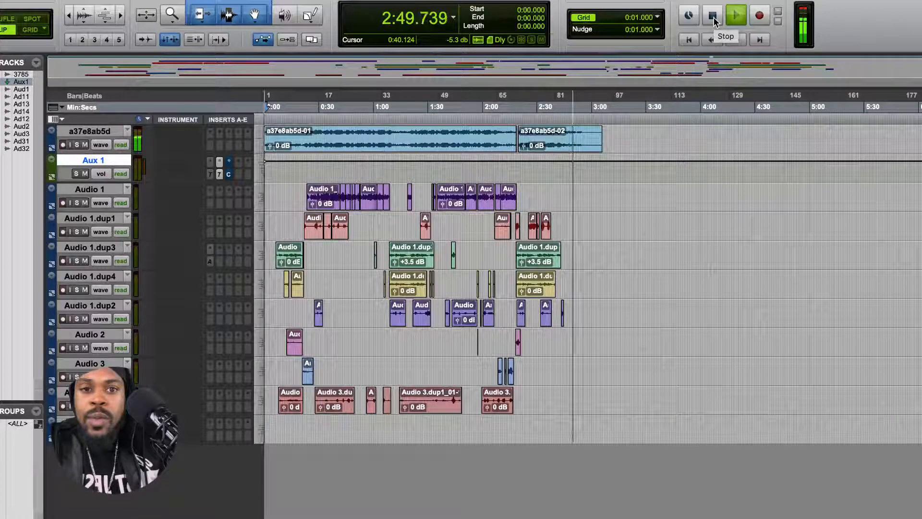
left_click(713, 17)
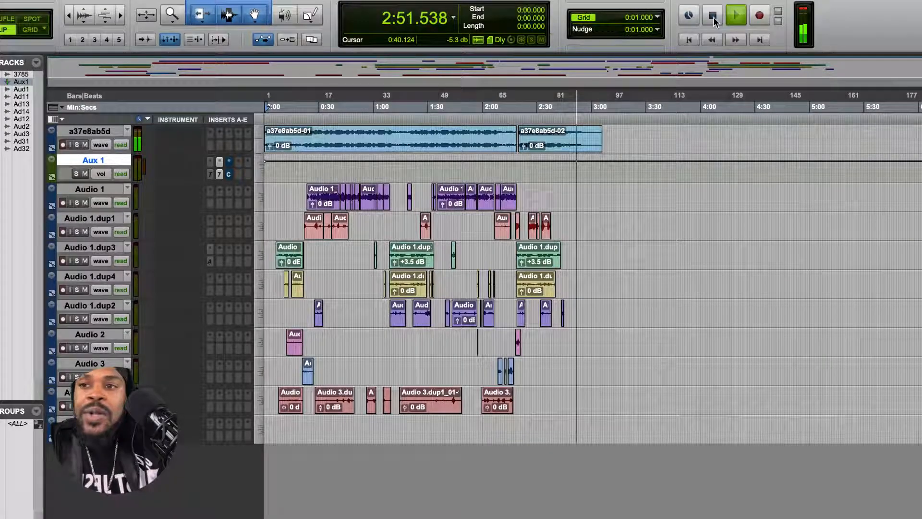
key("space")
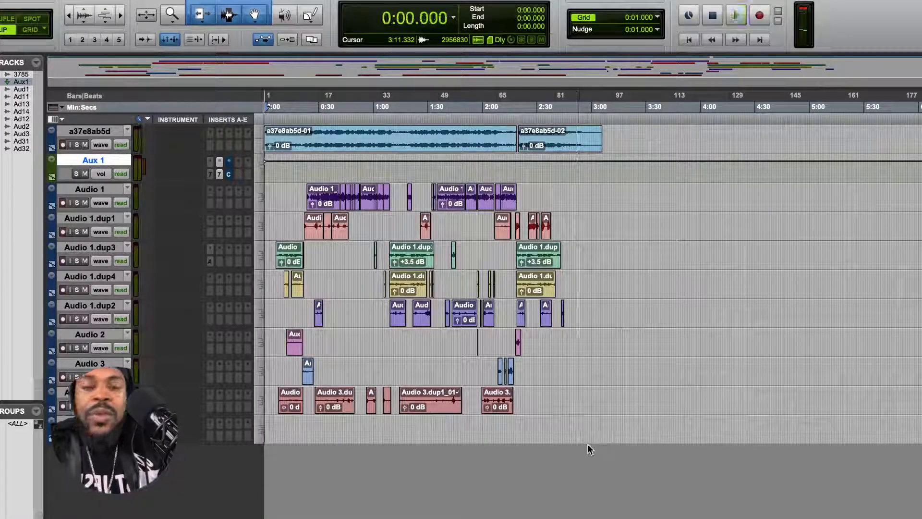